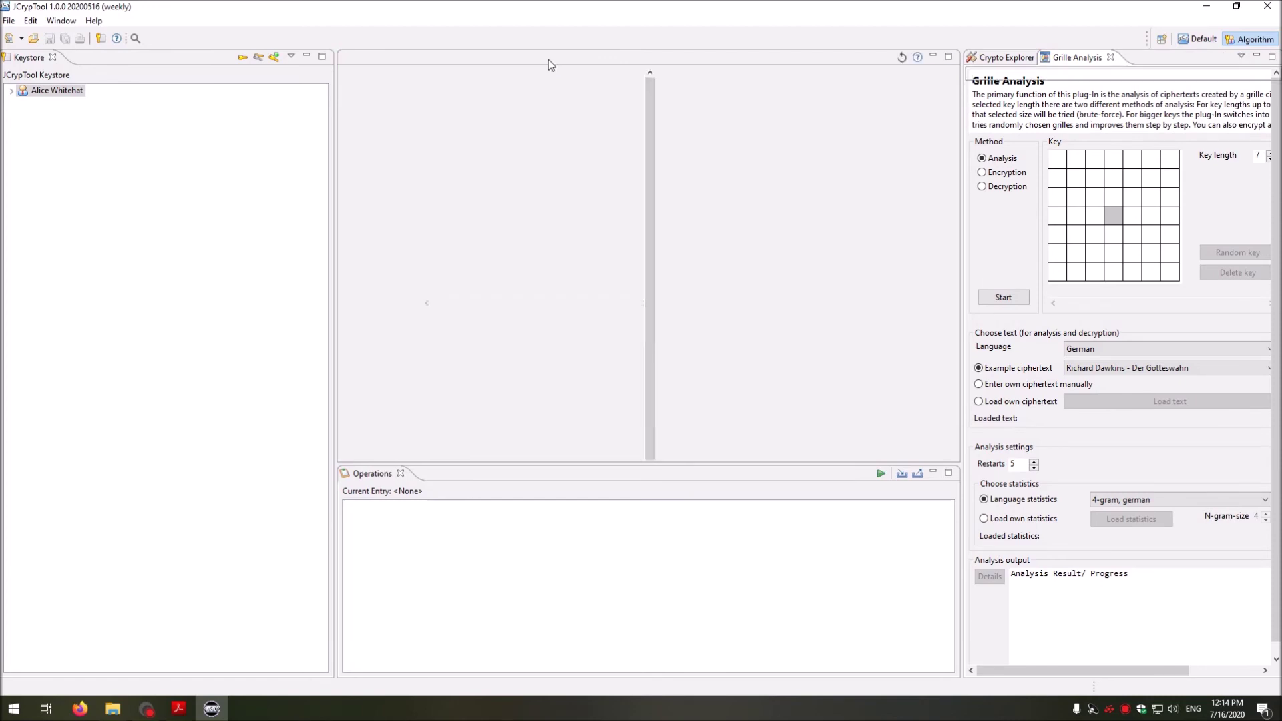
Step: Minimise the Keystore and Crypto Explorer views and shrink the Operations view to enlarge the Grille Analysis view
left_click(306, 57)
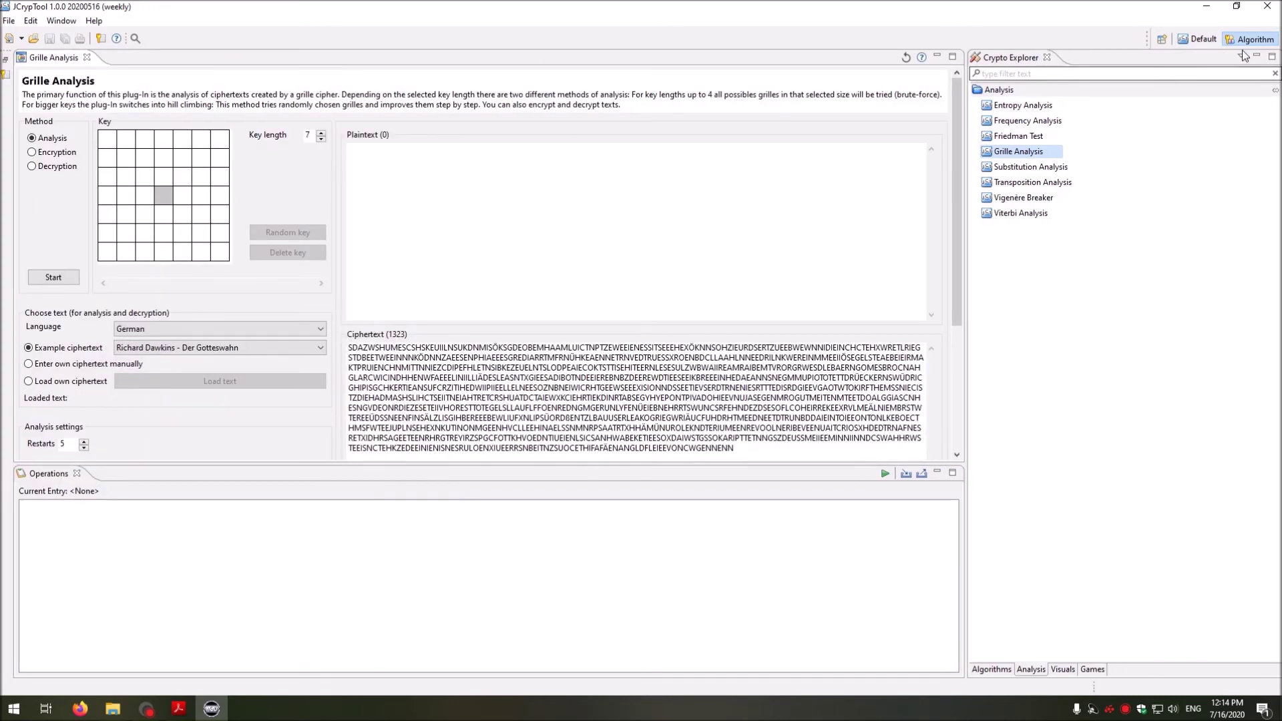
left_click(1259, 56)
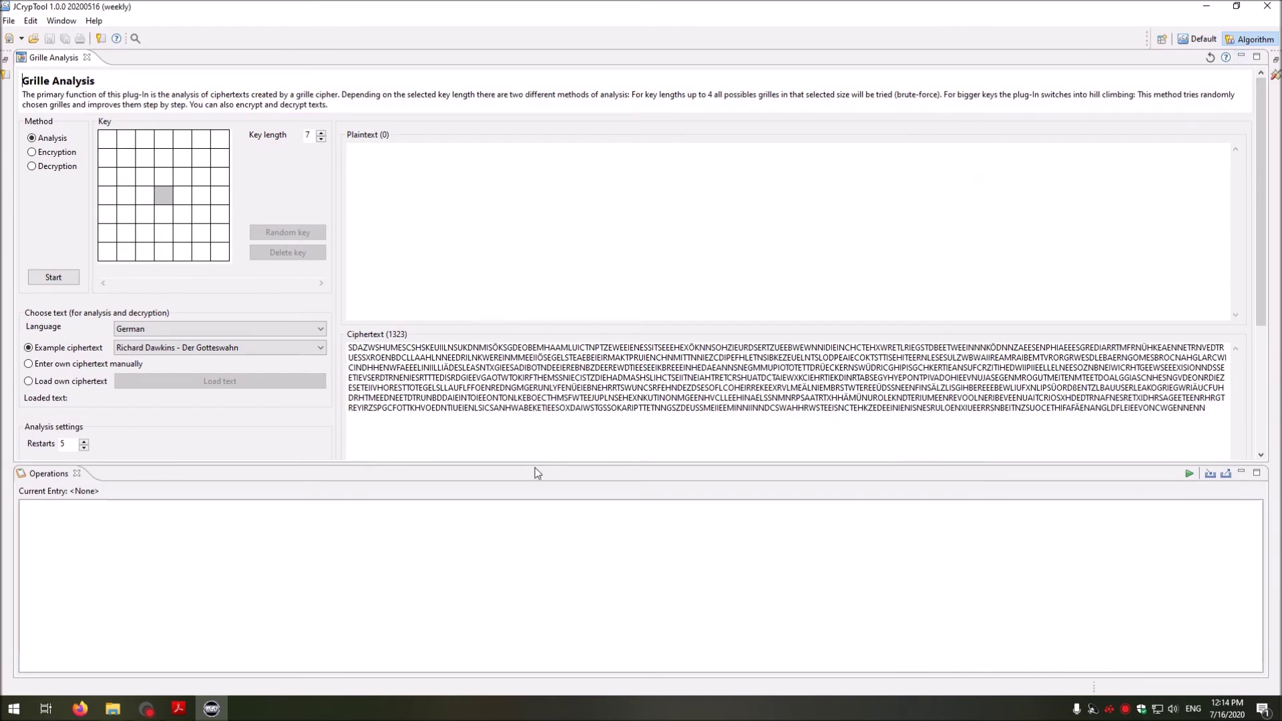
left_click_drag(532, 459, 539, 633)
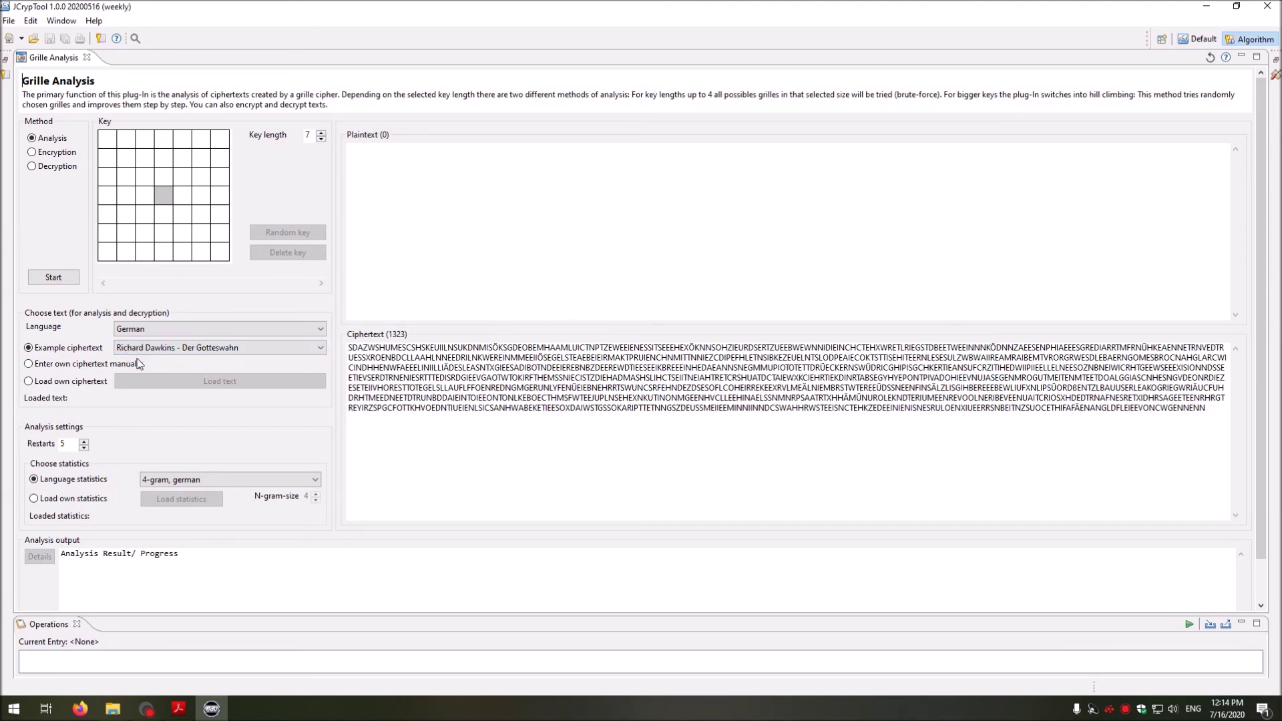
Step: Choose encryption with manually entered plaintext and enter "HELLO THIS IS A PLAINTEXT WHICH WE USE FOR THE GRILLE CIPHER"
left_click(41, 153)
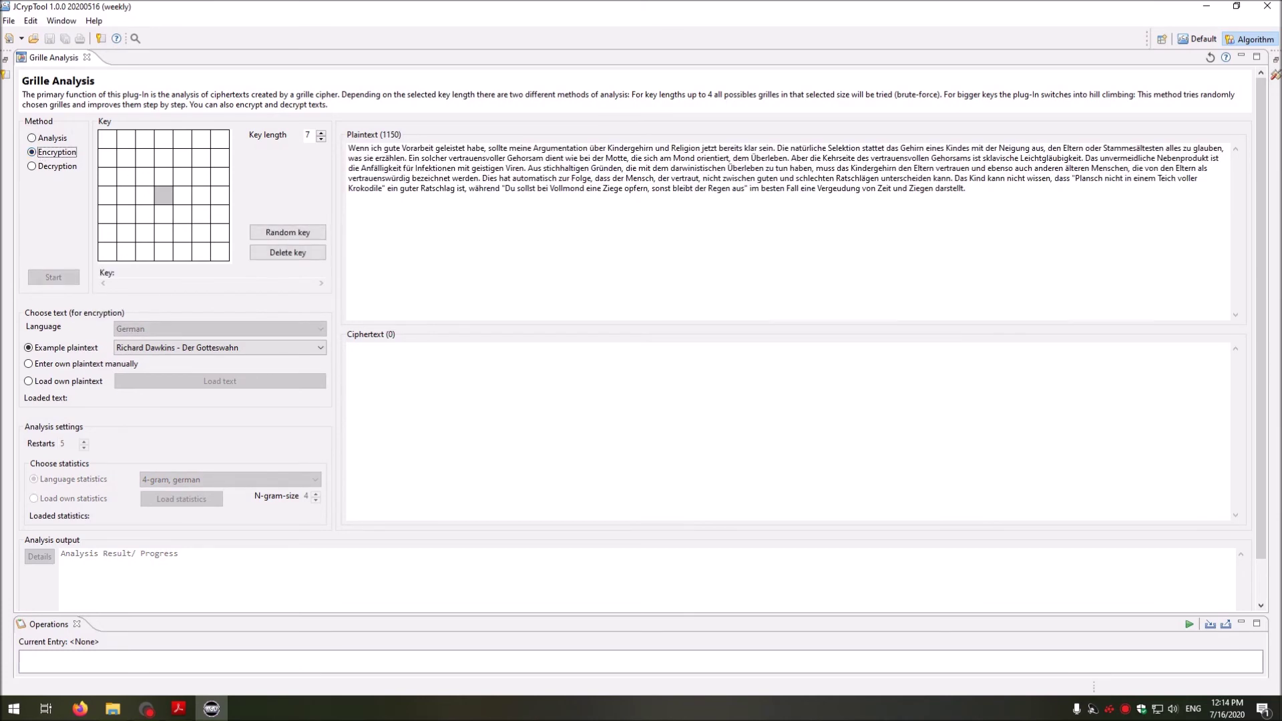
key("ctrl+a")
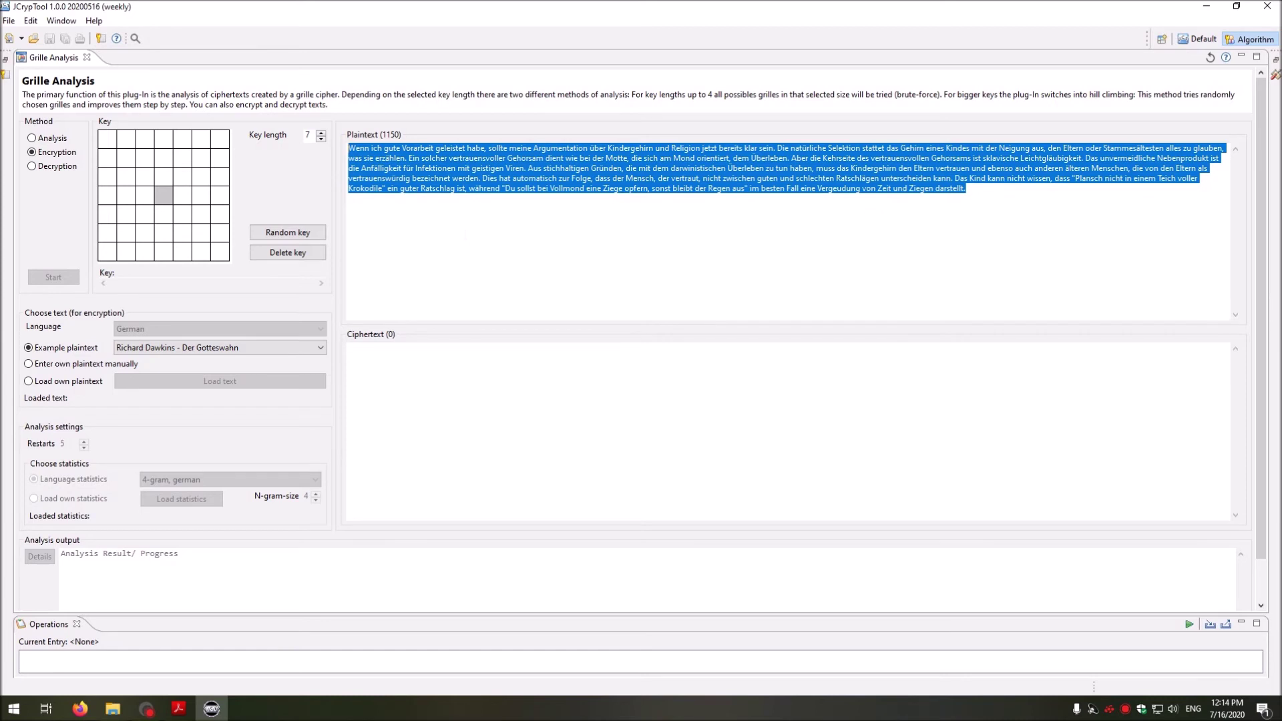
left_click(55, 364)
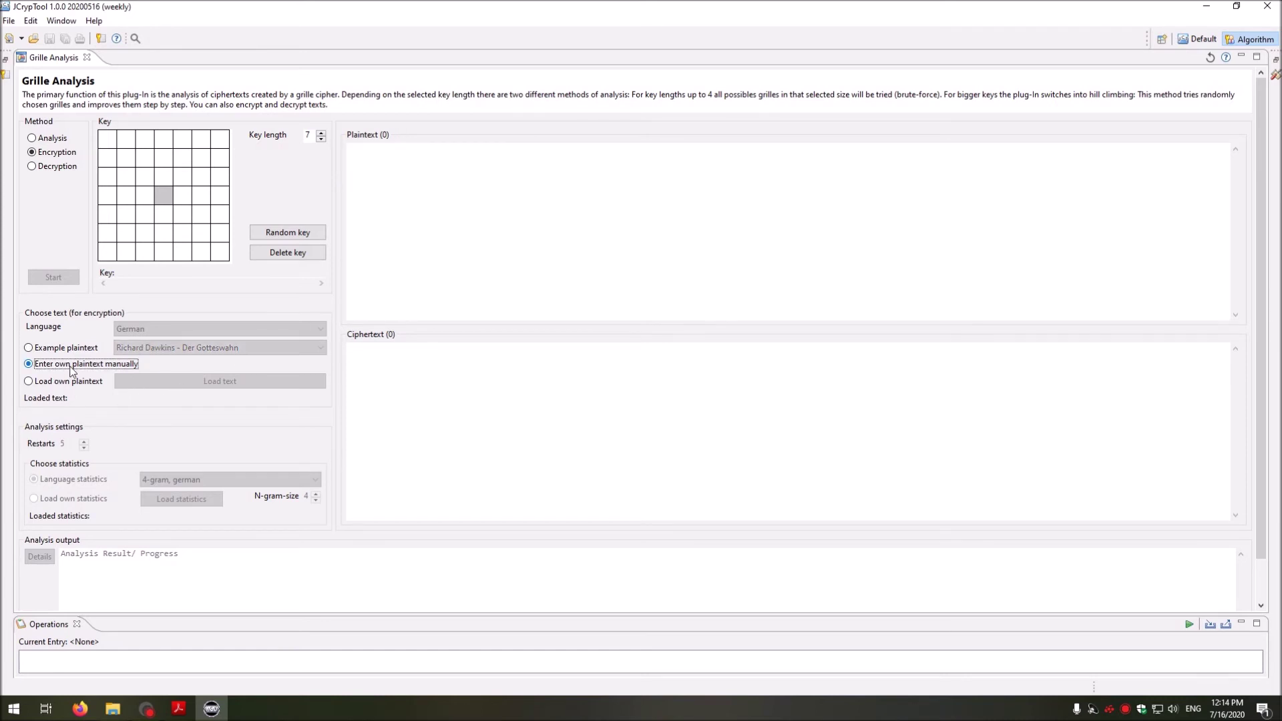
left_click(348, 148)
type("HELLOTHISISA")
left_click(373, 148)
left_click(398, 147)
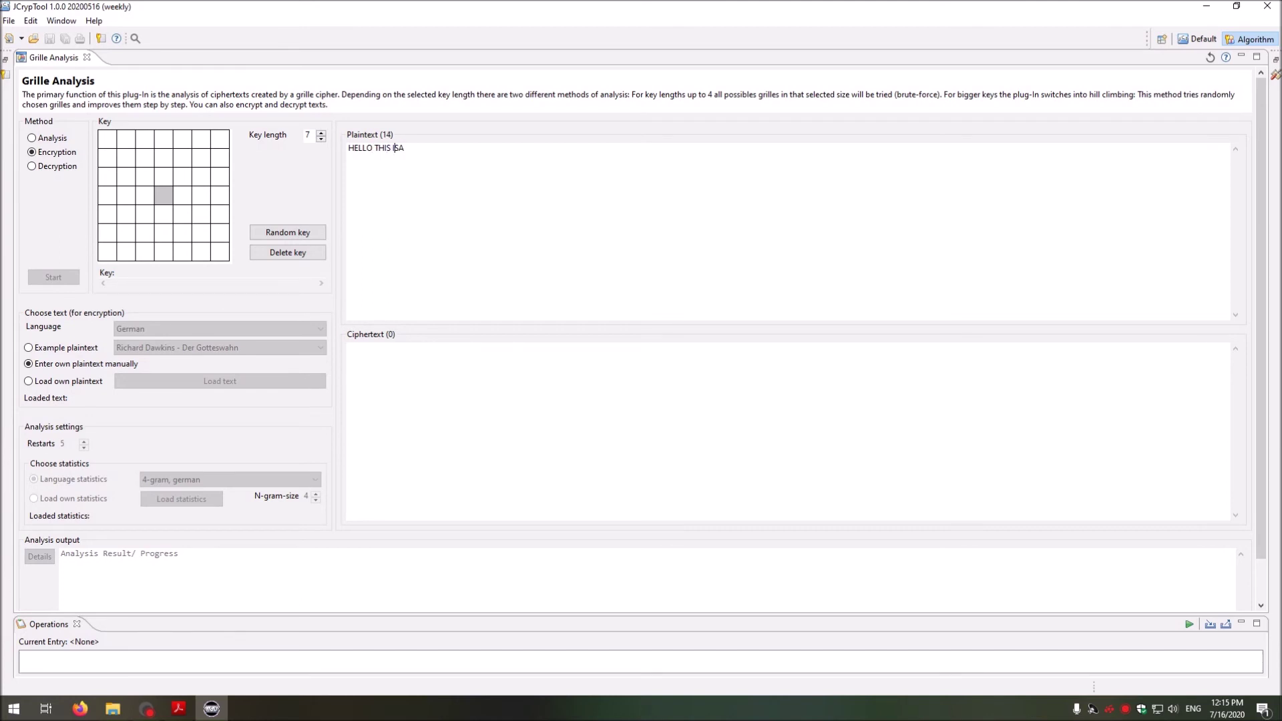
type("PLAINTEXT WHICH WE USE FOR THE GRILLE CIPHER")
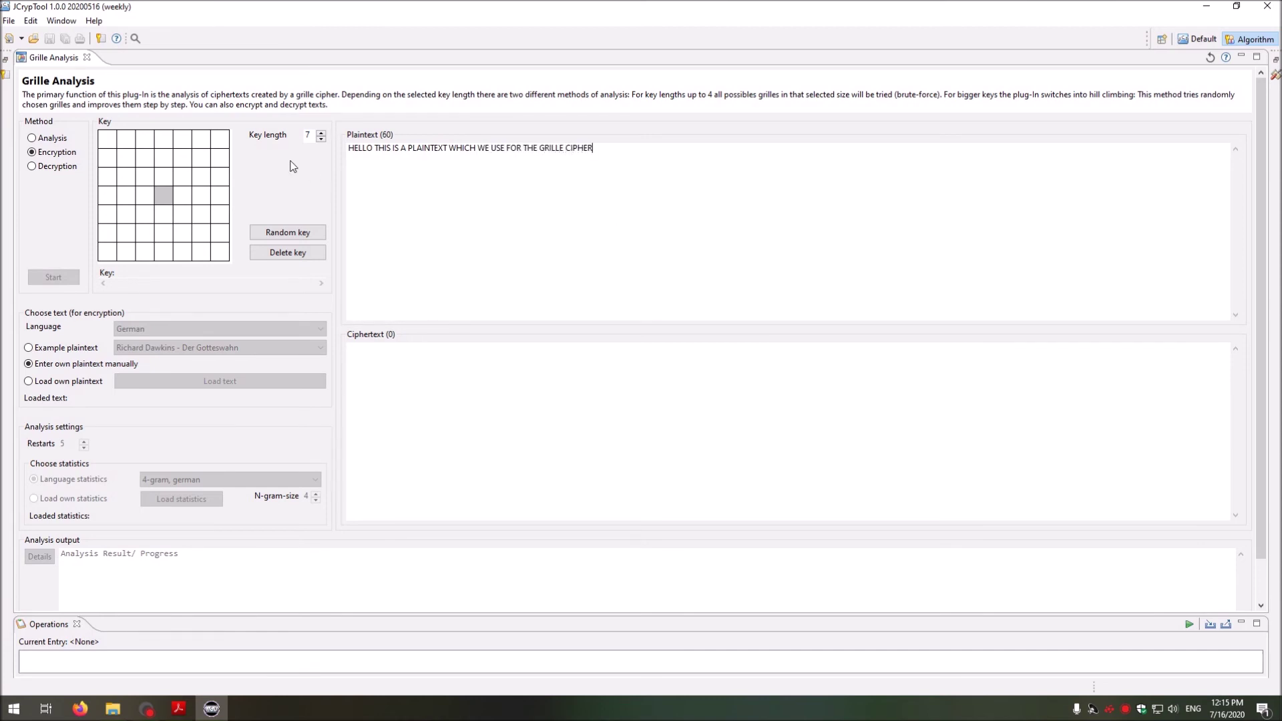
Step: Set the grille's key length to 4 and generate a random key
left_click(321, 139)
left_click(321, 139)
left_click(321, 139)
left_click(321, 139)
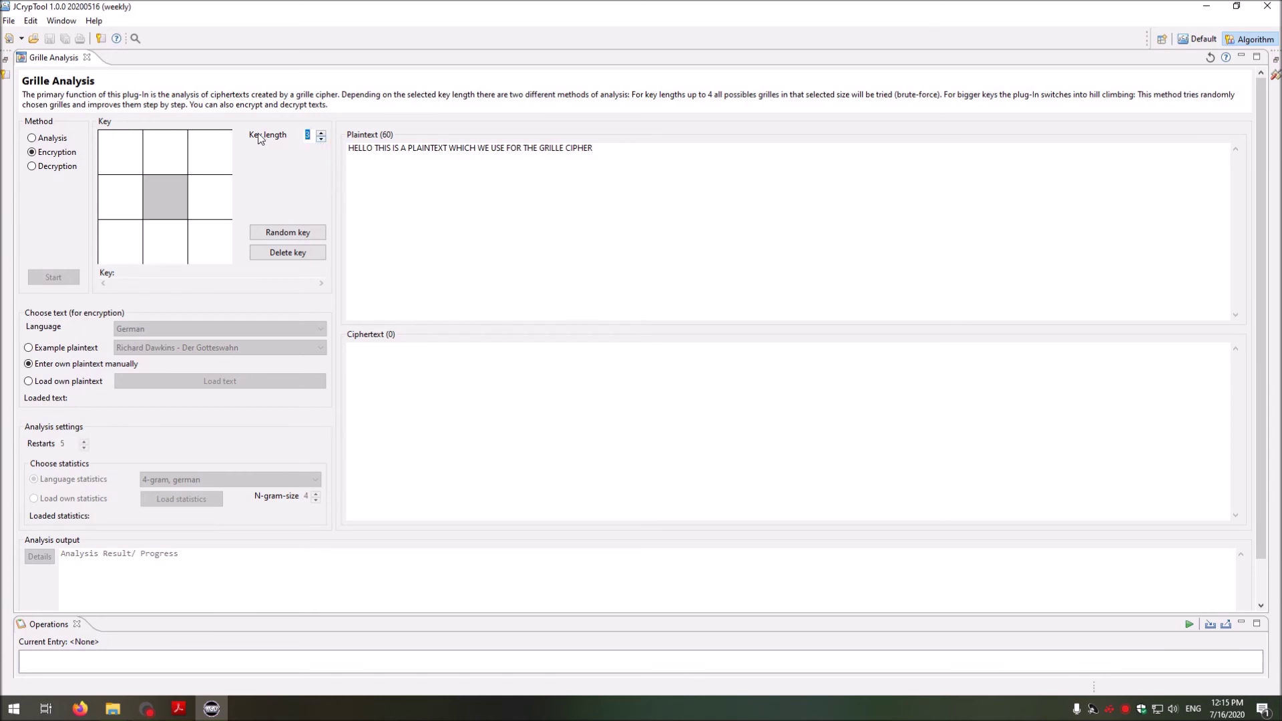
left_click(308, 233)
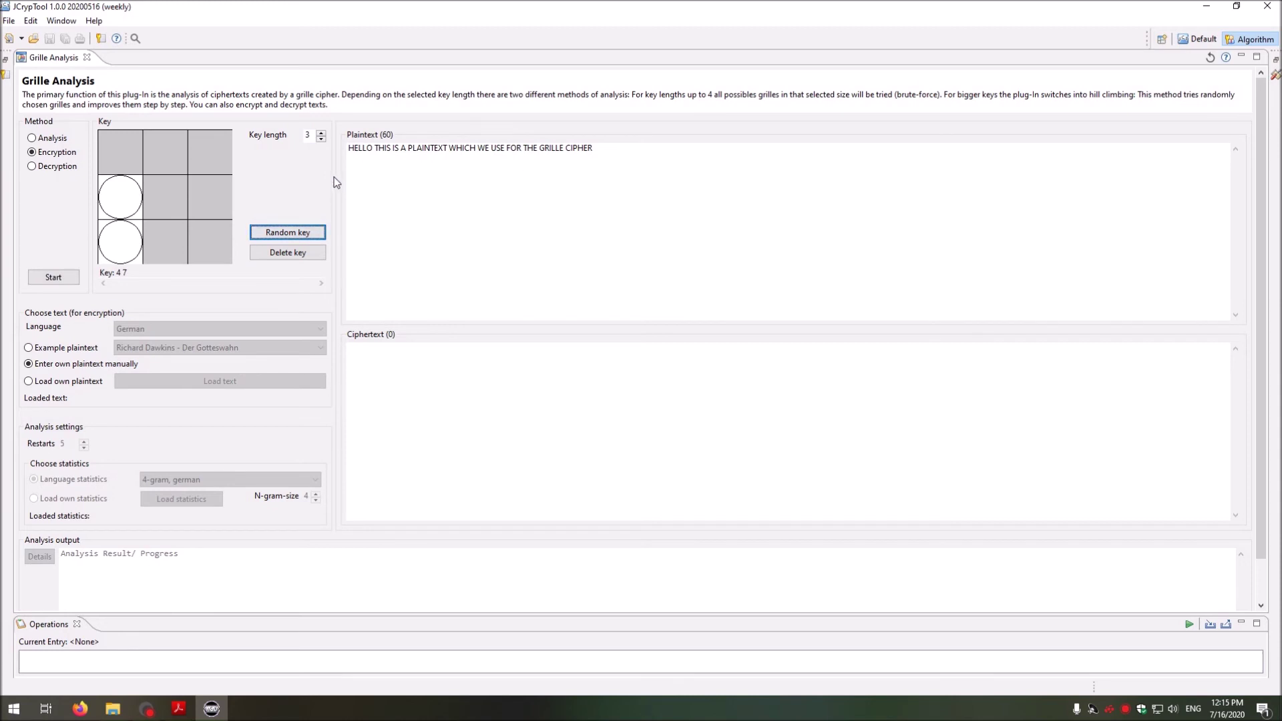
left_click(321, 133)
left_click(289, 232)
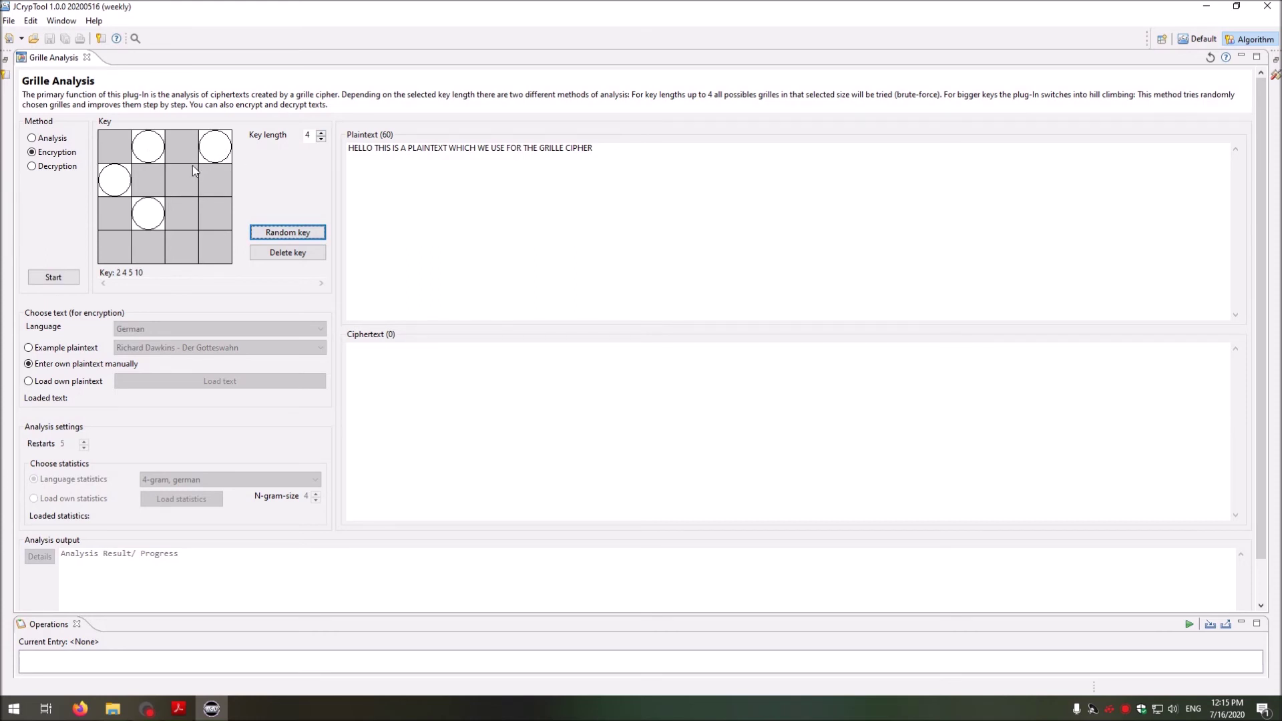
Step: Toggle the key holes in row 3, column 2 and row 2, column 1 off and back on
left_click(150, 218)
left_click(140, 216)
left_click(146, 213)
left_click(146, 213)
left_click(114, 184)
left_click(114, 184)
left_click(114, 184)
left_click(111, 191)
Step: Encrypt the plaintext with the current grille key and copy the resulting ciphertext
left_click(53, 278)
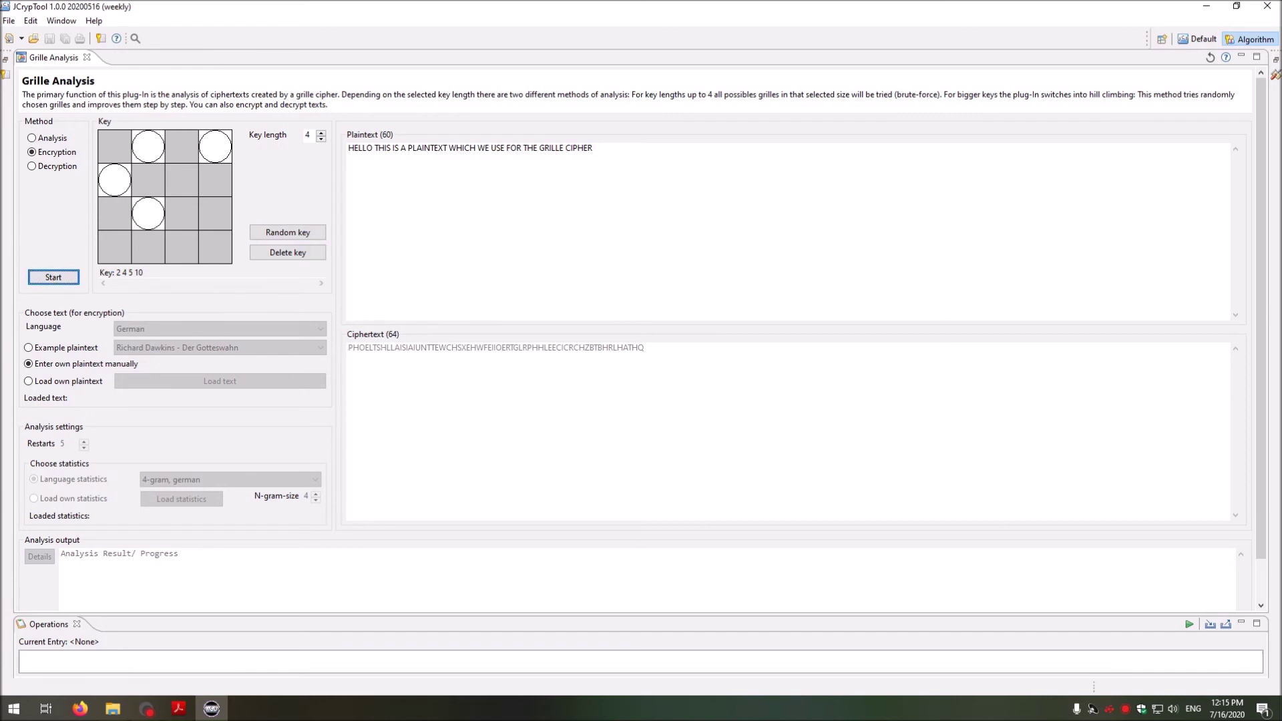
left_click_drag(523, 348, 645, 347)
double_click(374, 348)
right_click(376, 351)
left_click(404, 393)
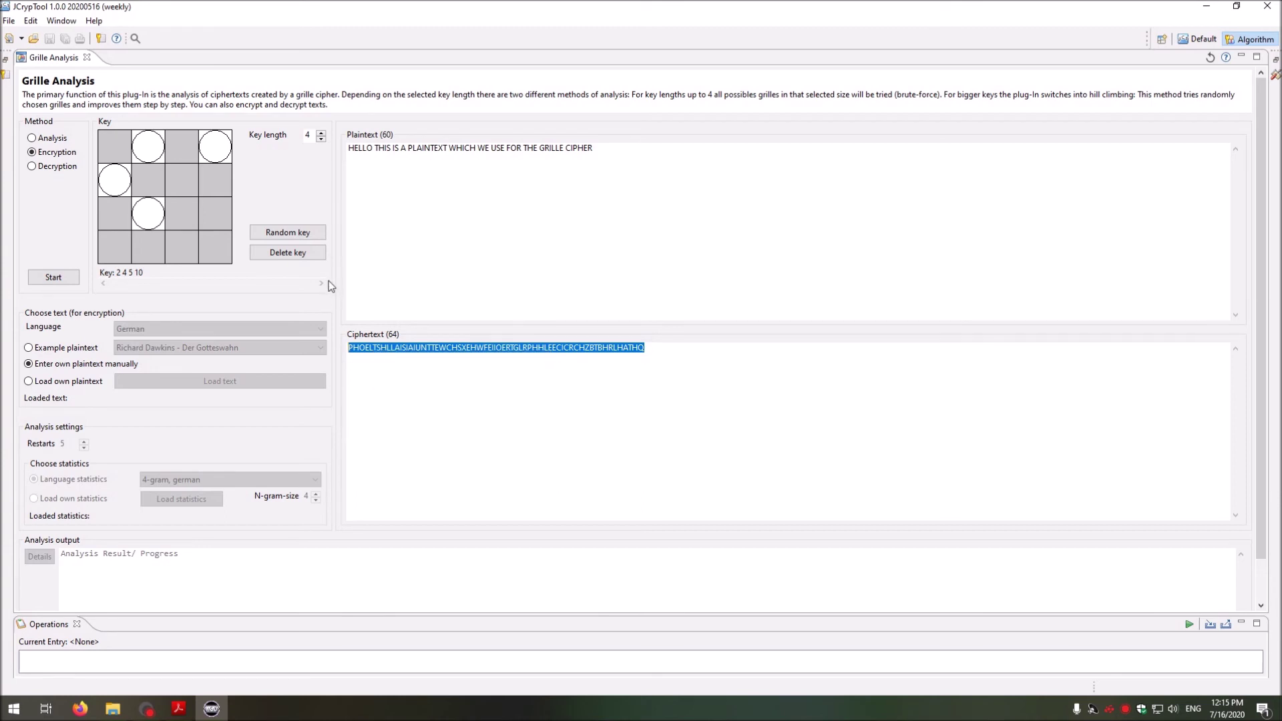
Step: Decrypt the ciphertext with the same grille key and highlight the random letters at the end of the plaintext
left_click(38, 166)
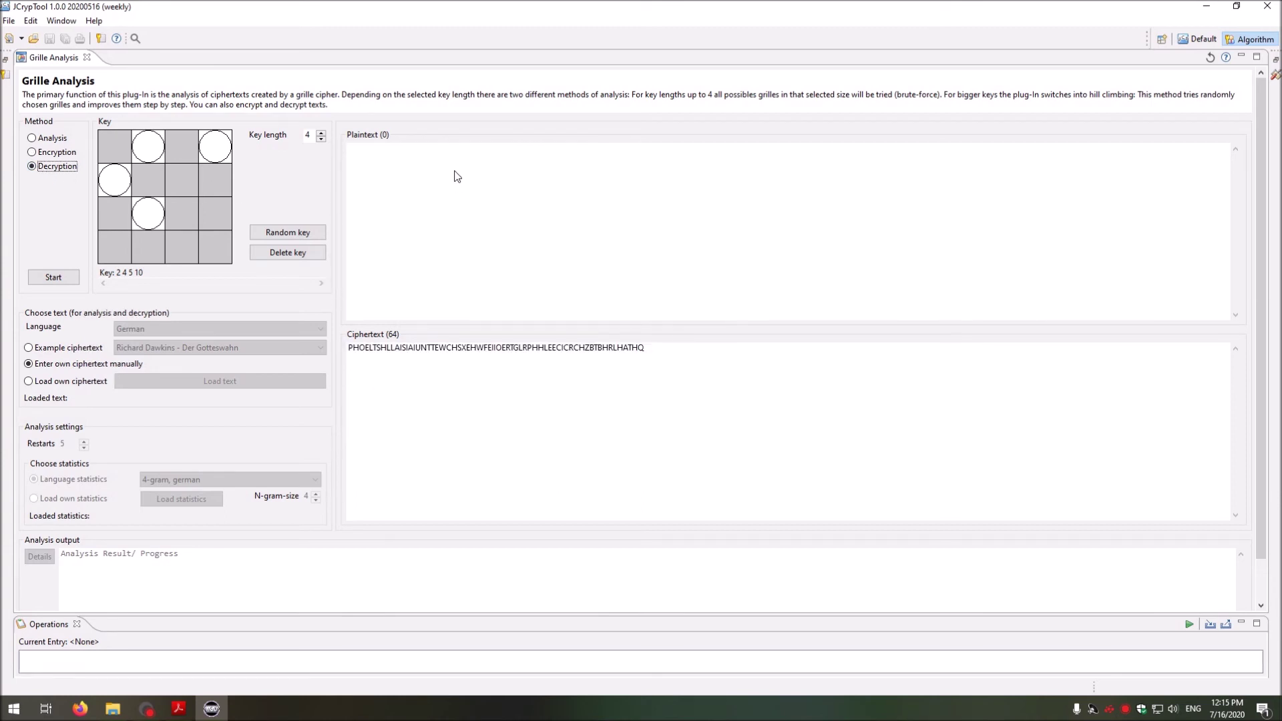
left_click(359, 347)
left_click_drag(645, 347, 348, 347)
left_click(496, 348)
left_click(35, 277)
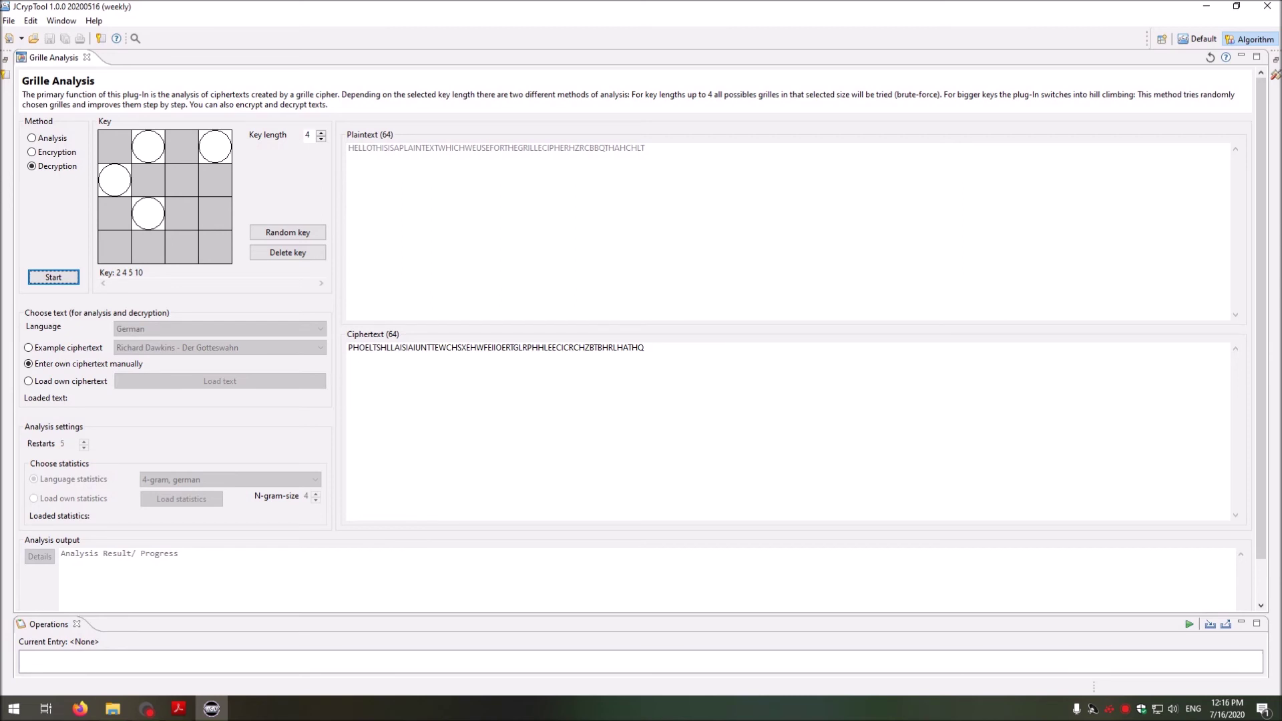
left_click_drag(569, 148, 645, 147)
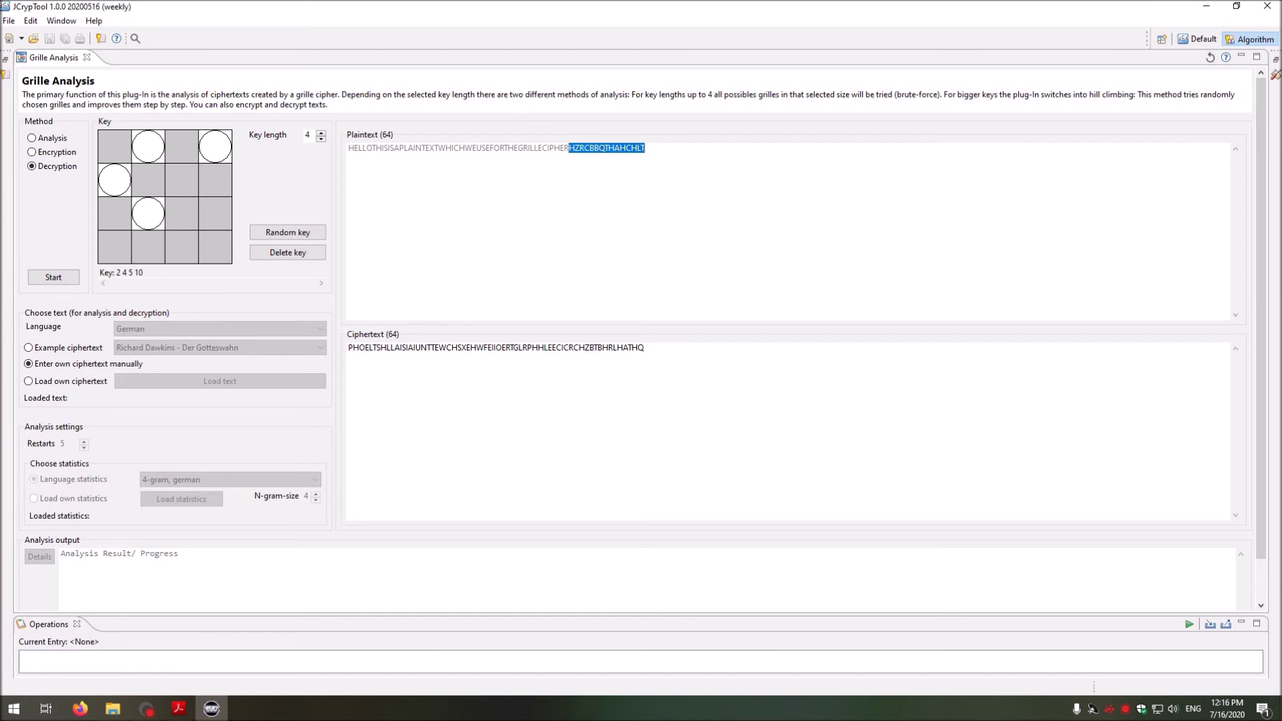
Step: Move the key hole from row 3, column 2 to row 2, column 3 and decrypt the ciphertext again
left_click(158, 217)
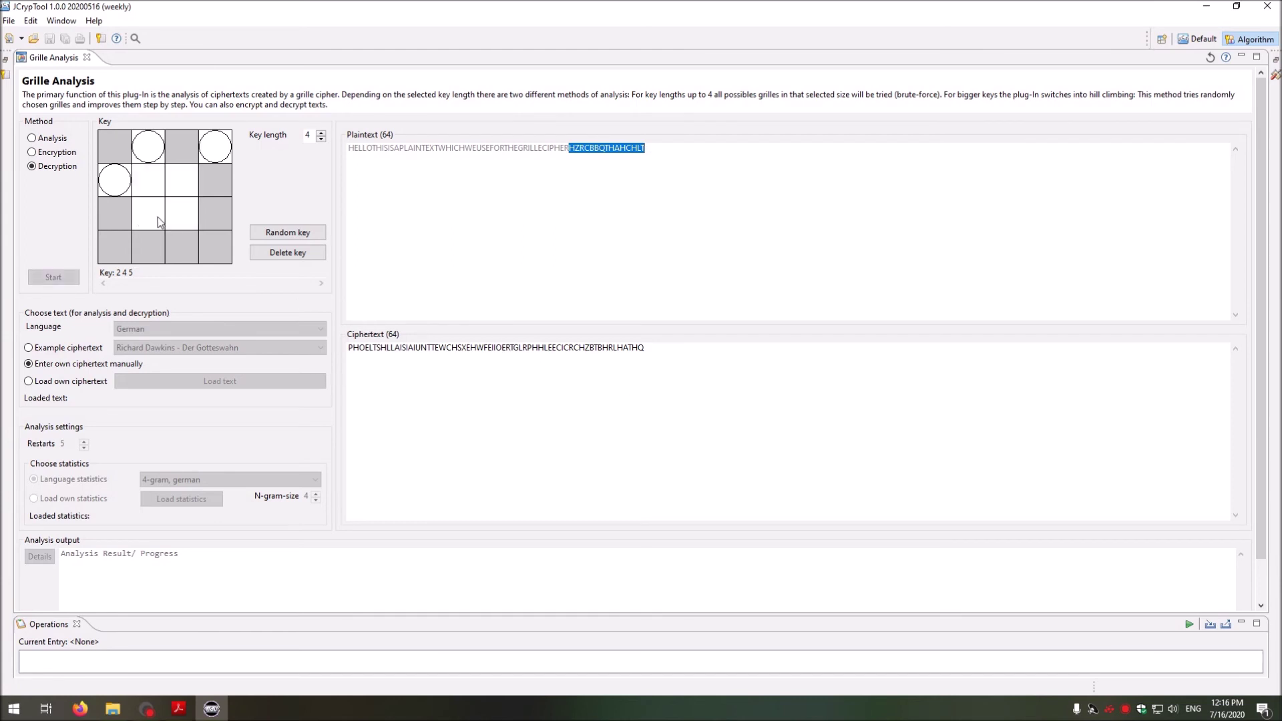
left_click(183, 188)
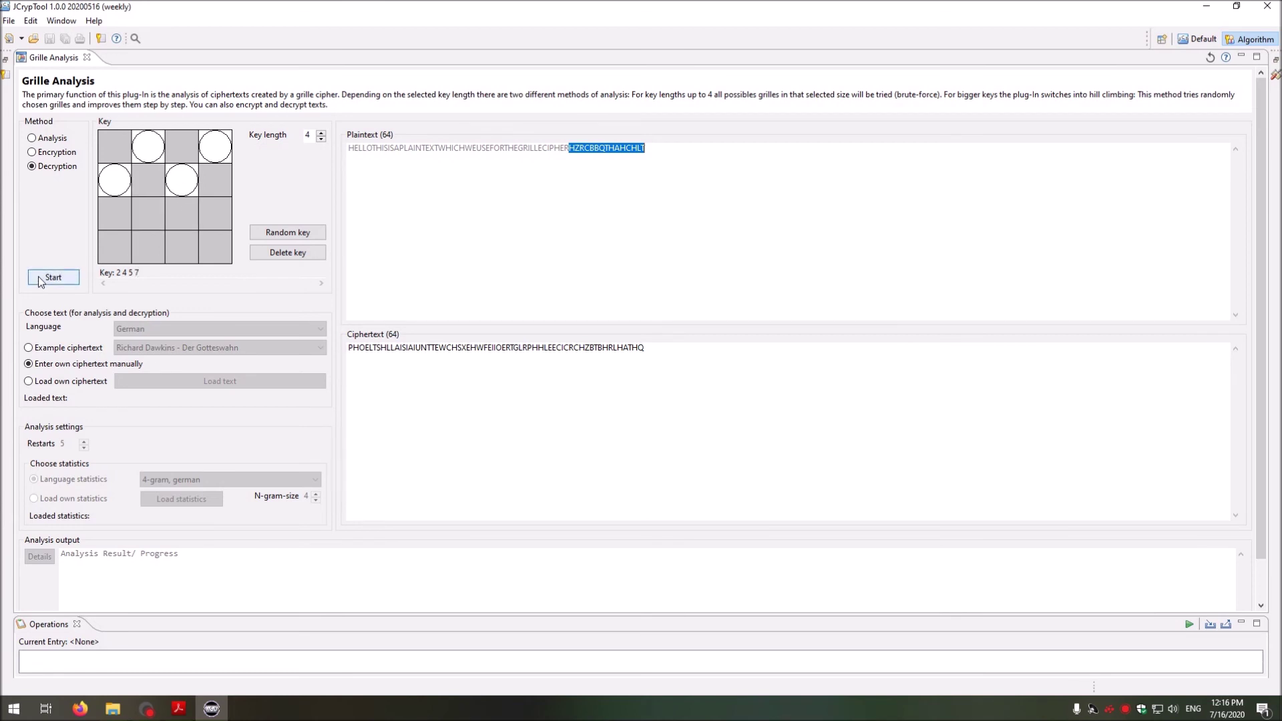
left_click(40, 278)
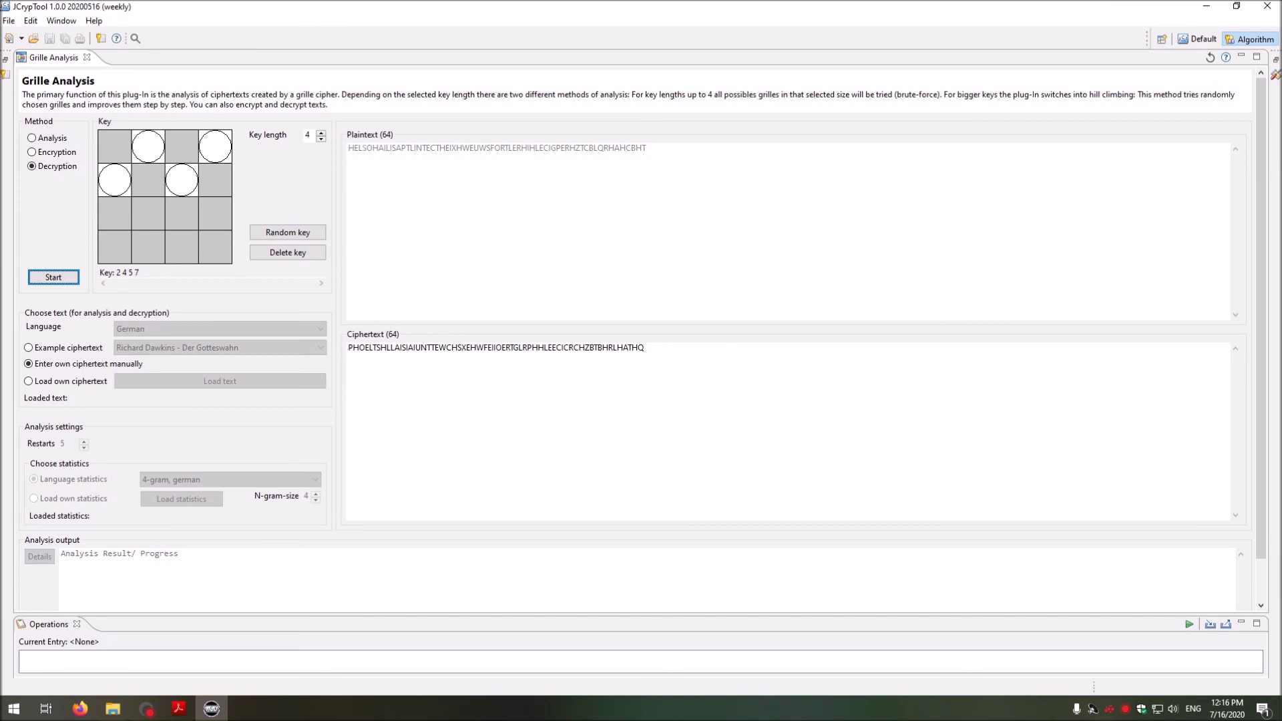
mouse_move(348, 148)
left_mouse_down()
mouse_move(643, 148)
mouse_move(346, 148)
left_mouse_up()
Step: Move the key hole from row 2, column 1 to row 1, column 3 and decrypt with the altered key
left_click(119, 189)
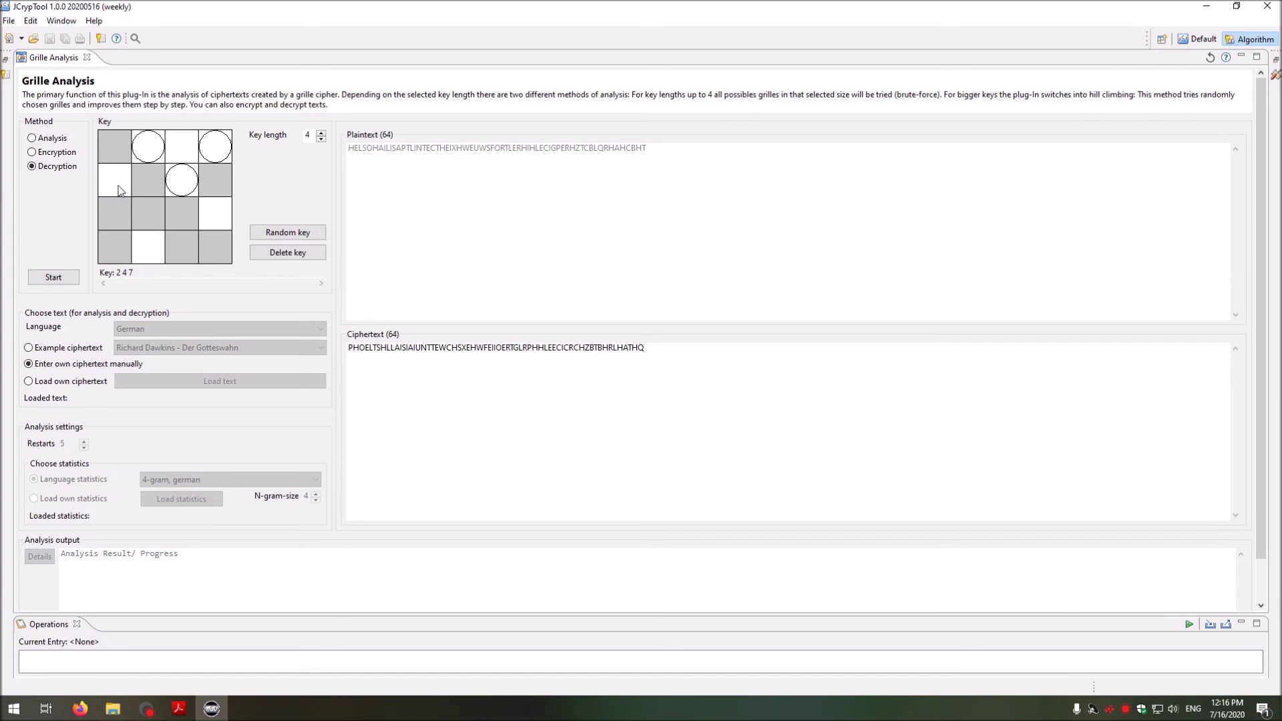
left_click(181, 147)
left_click(53, 277)
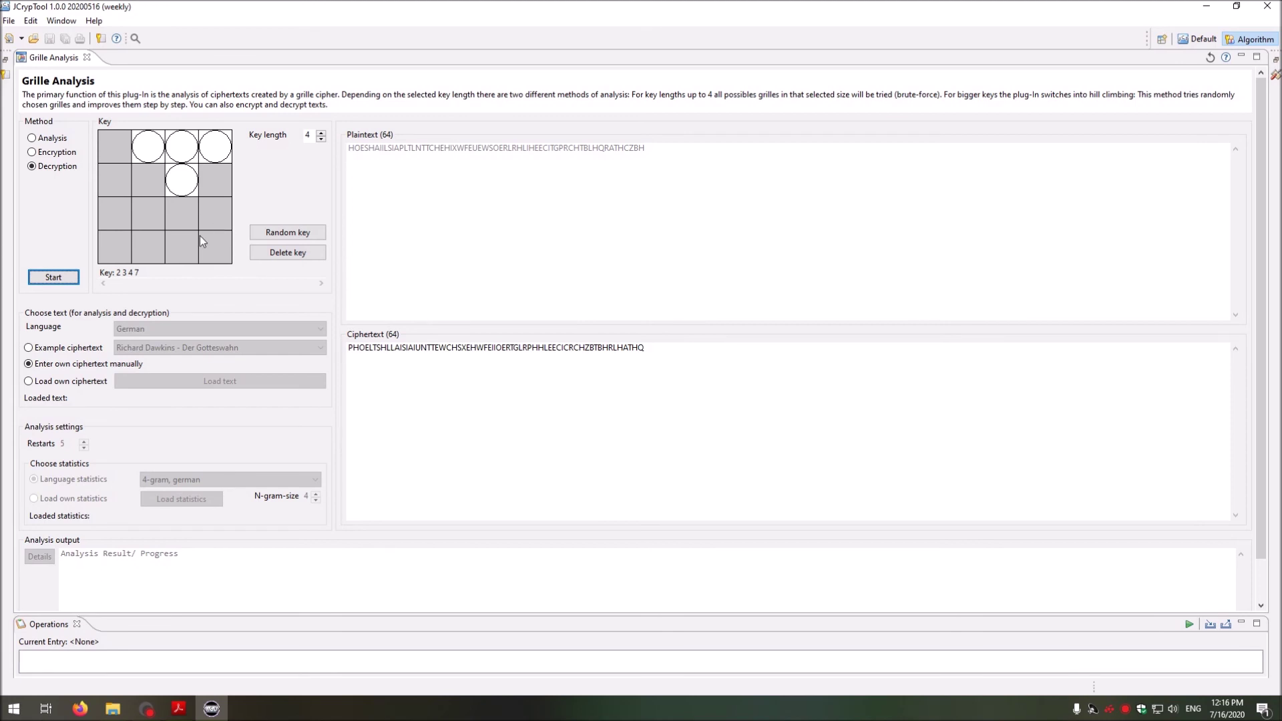
Step: Choose the example ciphertext "Wikipedia - Visual Arts" and run the grille analysis on it with key length 4
left_click(60, 348)
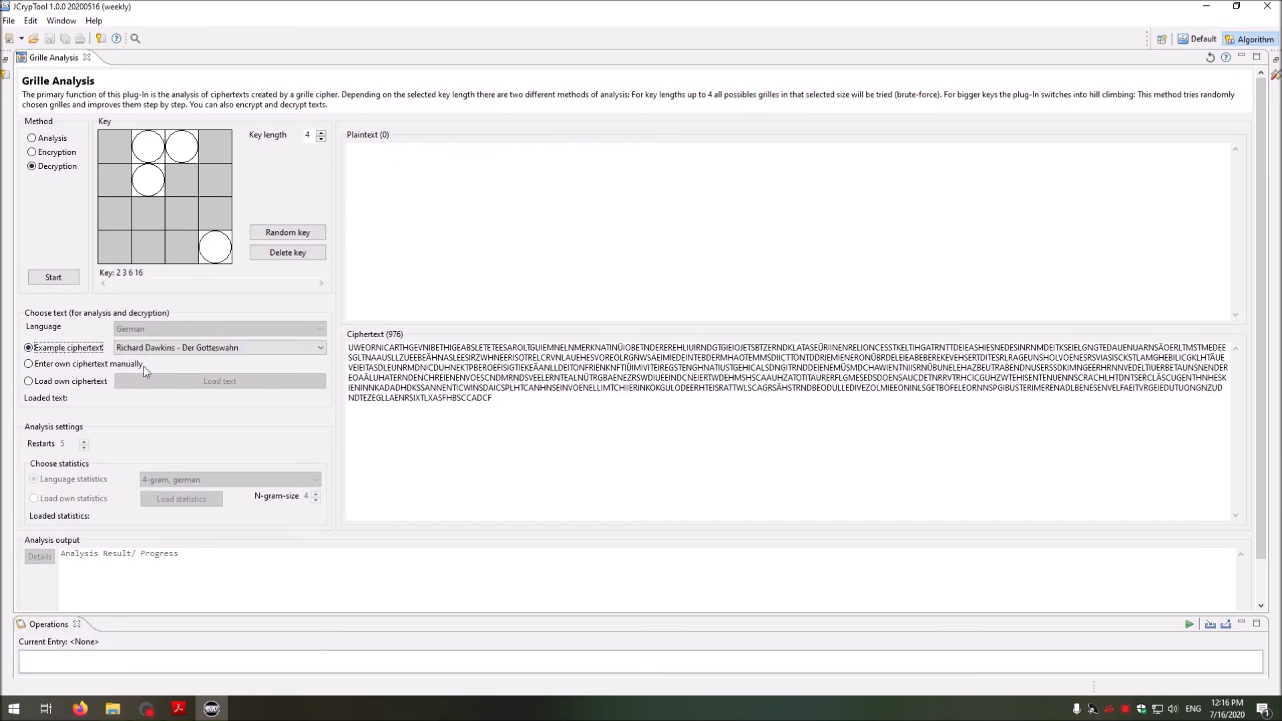
left_click(188, 348)
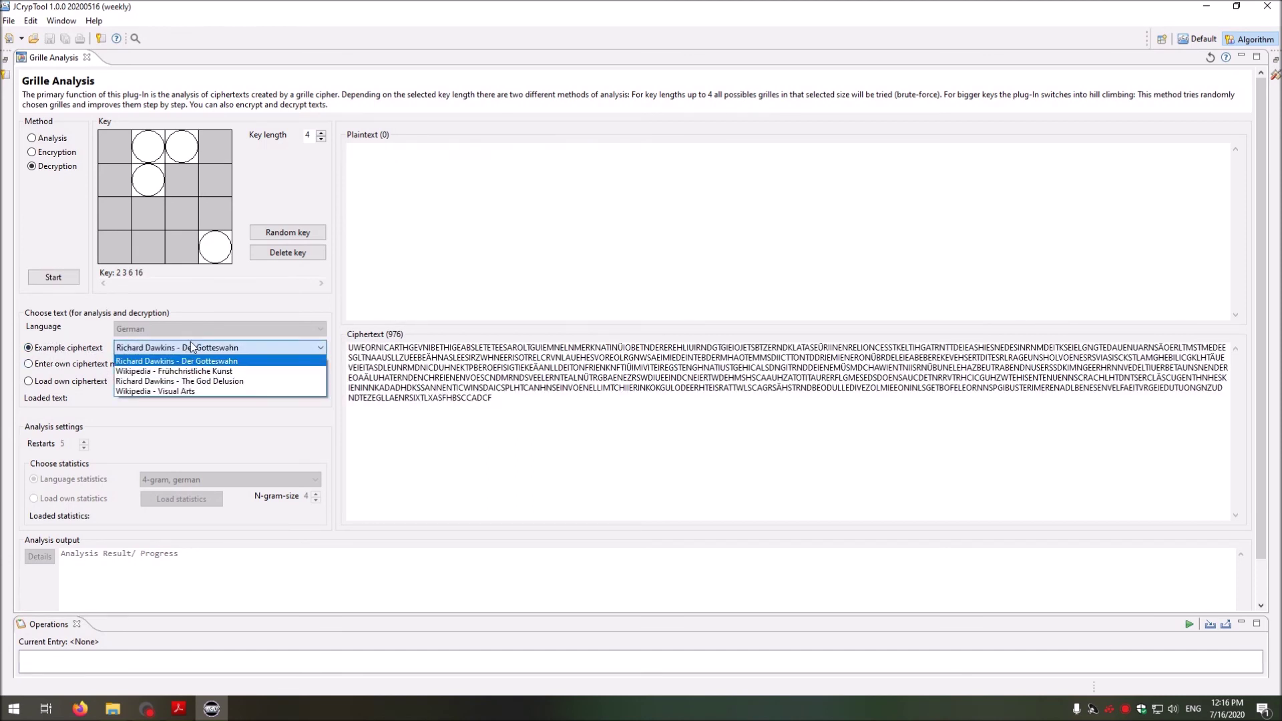
left_click(161, 392)
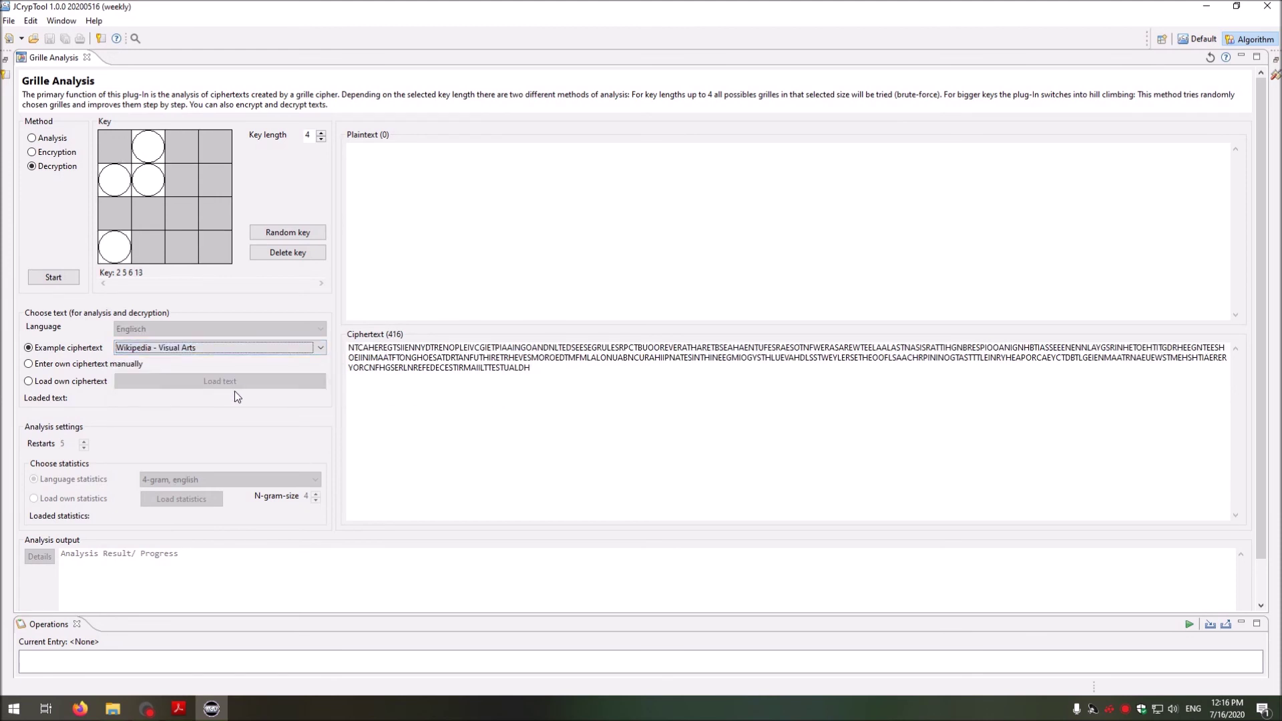
left_click(50, 142)
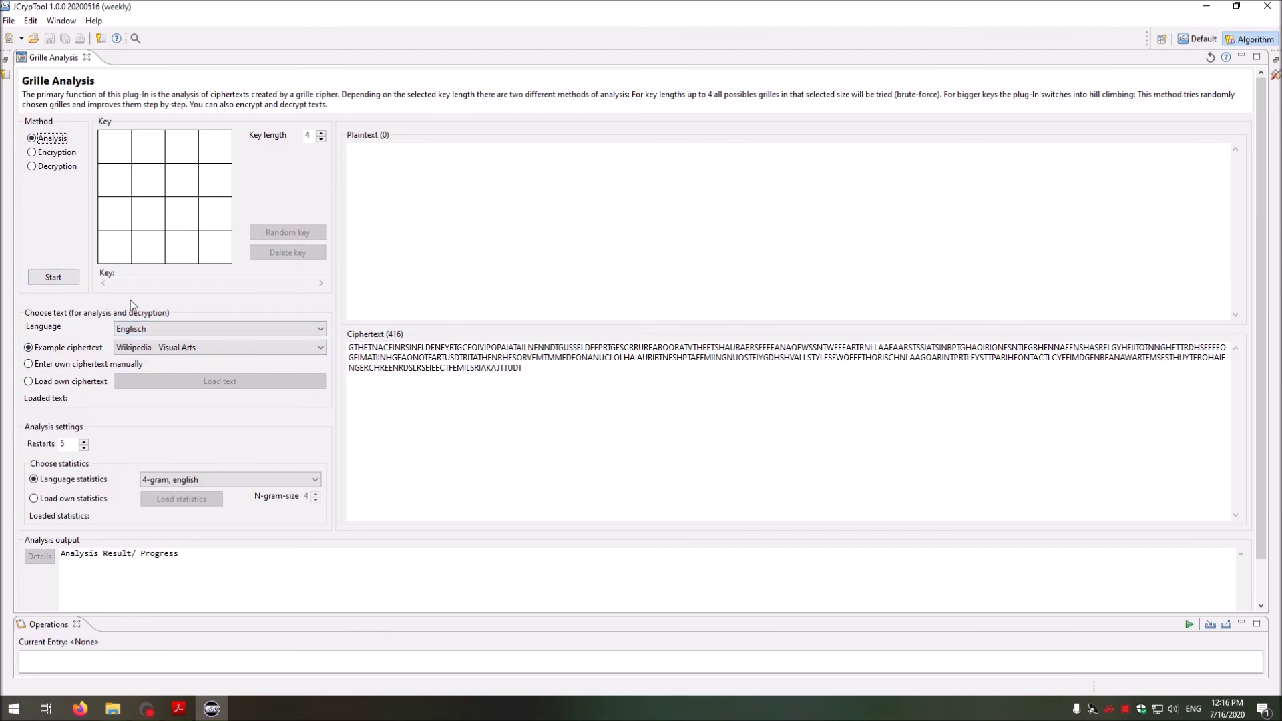
left_click(63, 280)
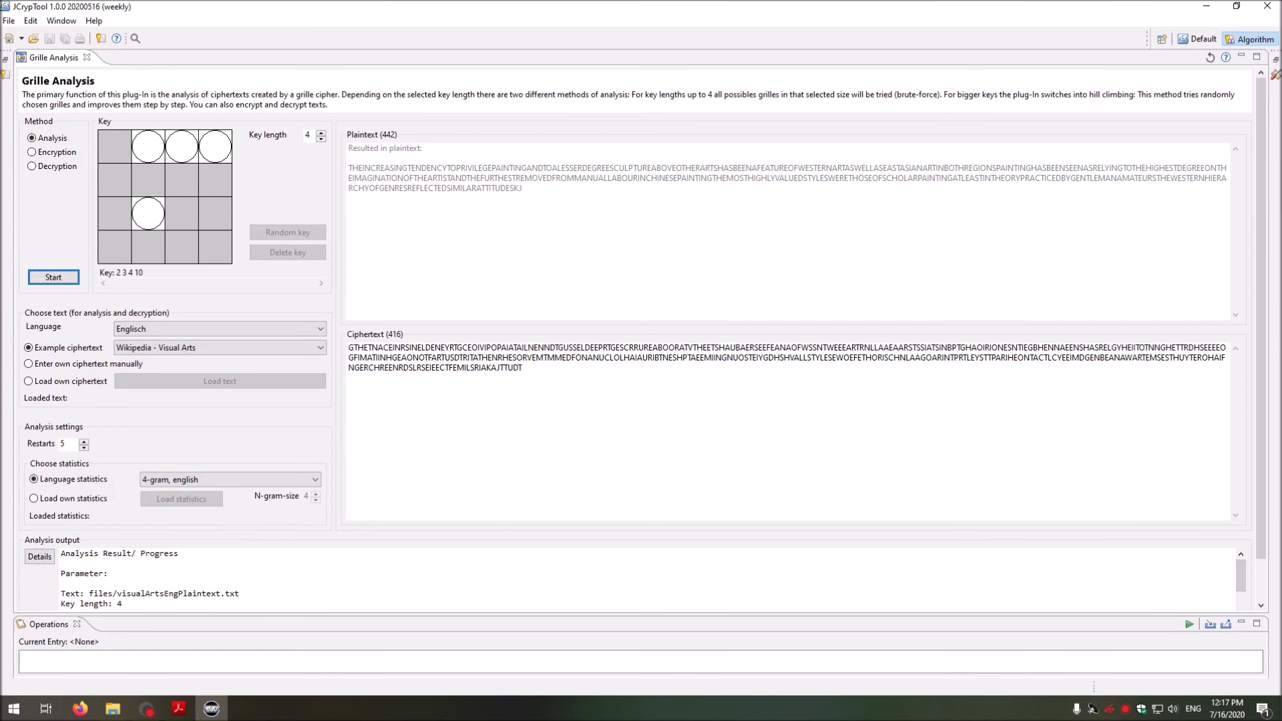
Step: Close the Operations view and review the analysis output from the parameters down to the decrypted text
left_click(77, 624)
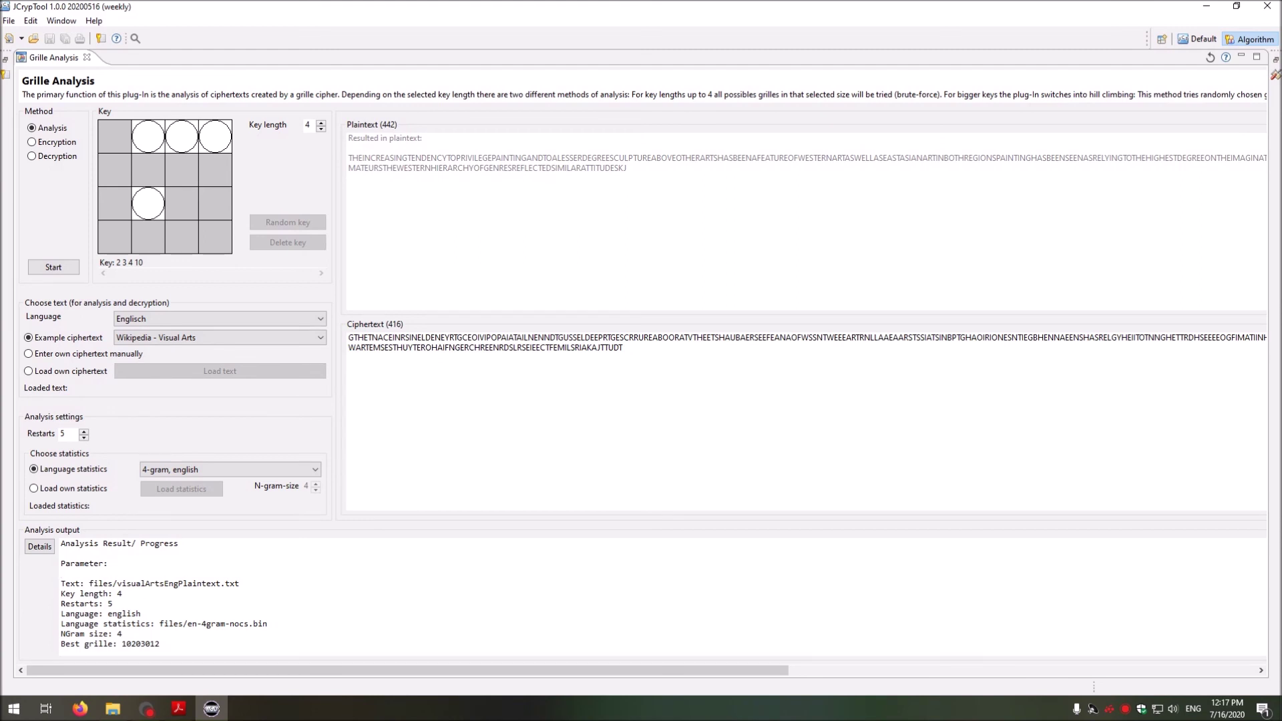
scroll(334, 598, "down", 1)
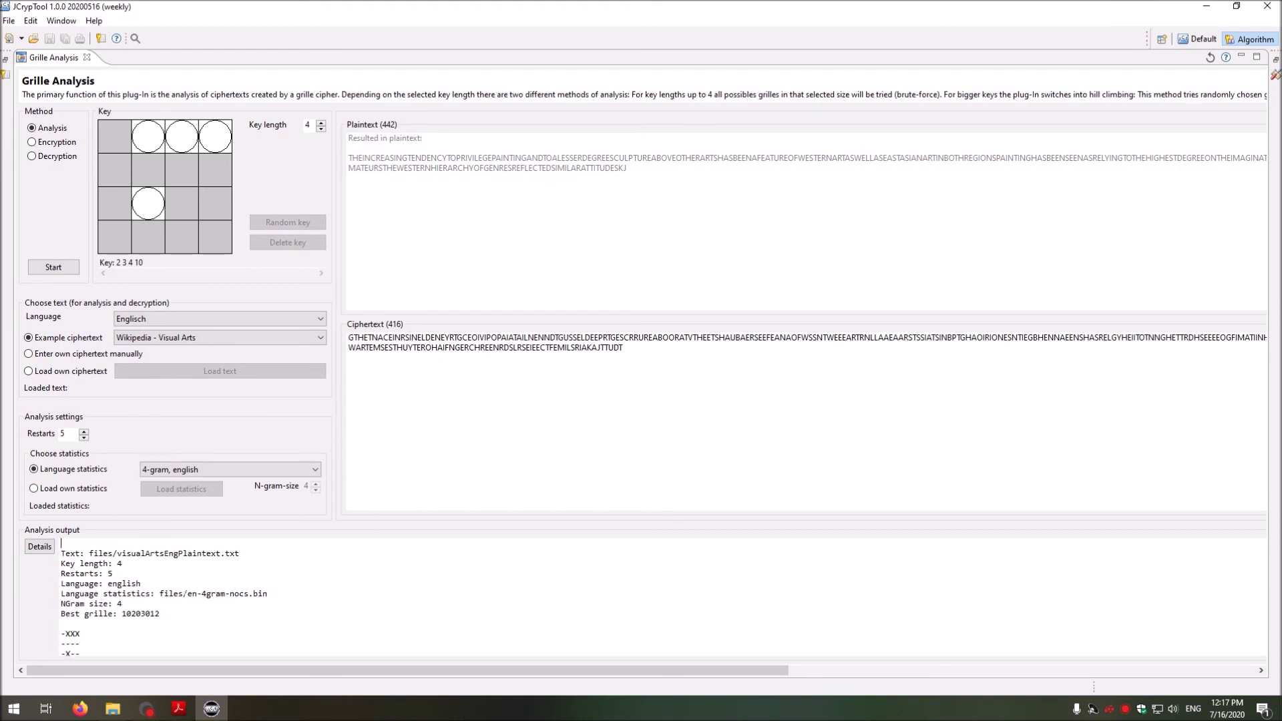
scroll(661, 598, "down", 3)
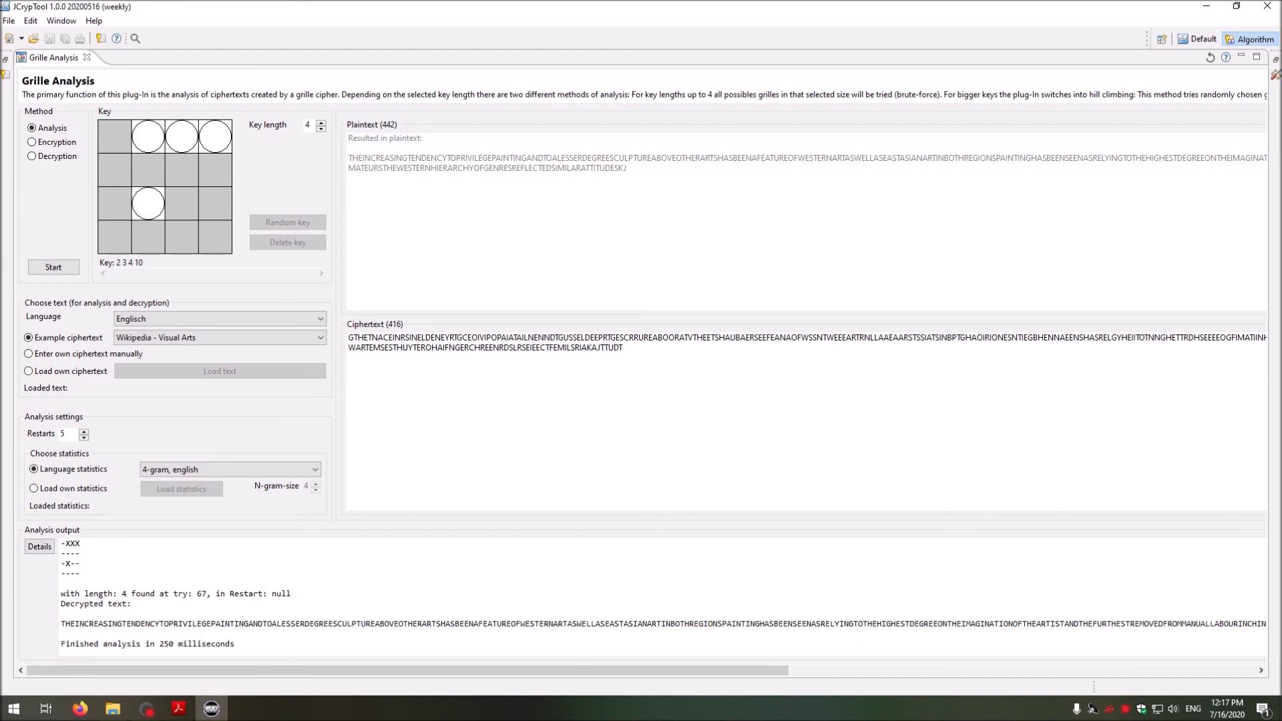
left_click_drag(60, 624, 163, 624)
left_click(164, 624)
Step: Switch to encryption and reload the original Visual Arts example plaintext in place of the analysis result
left_click(53, 142)
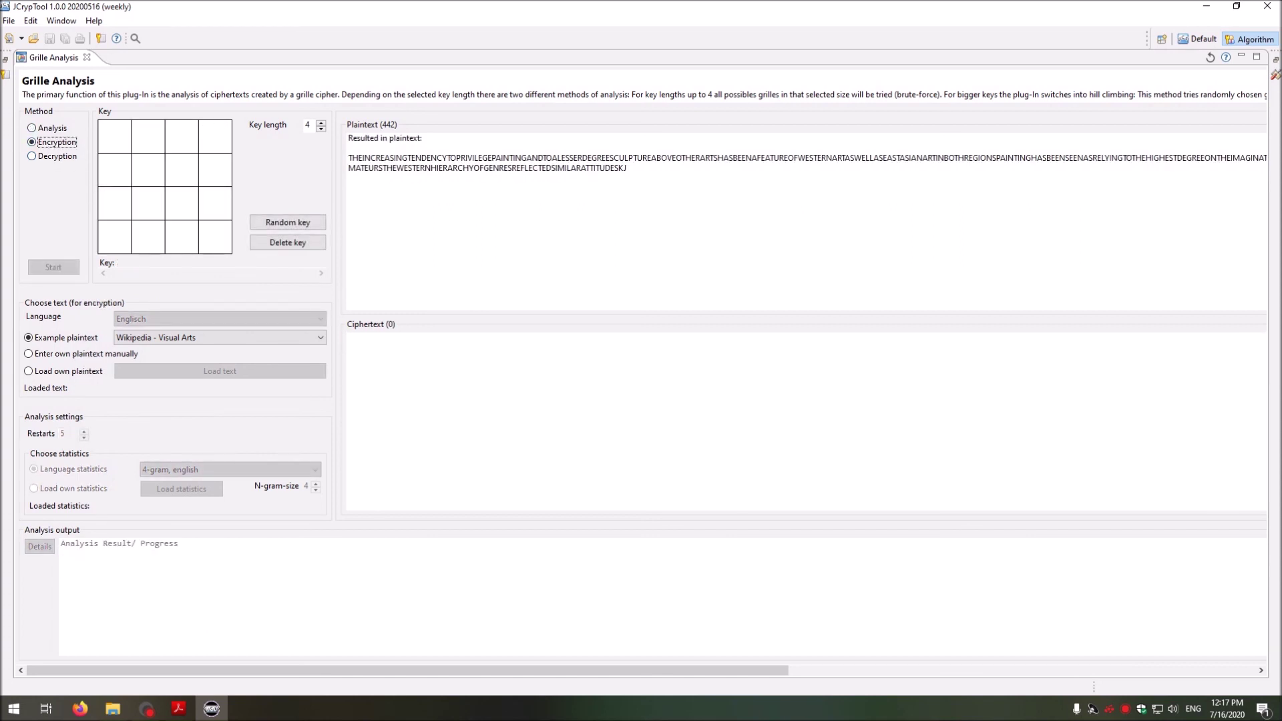
key("Tab")
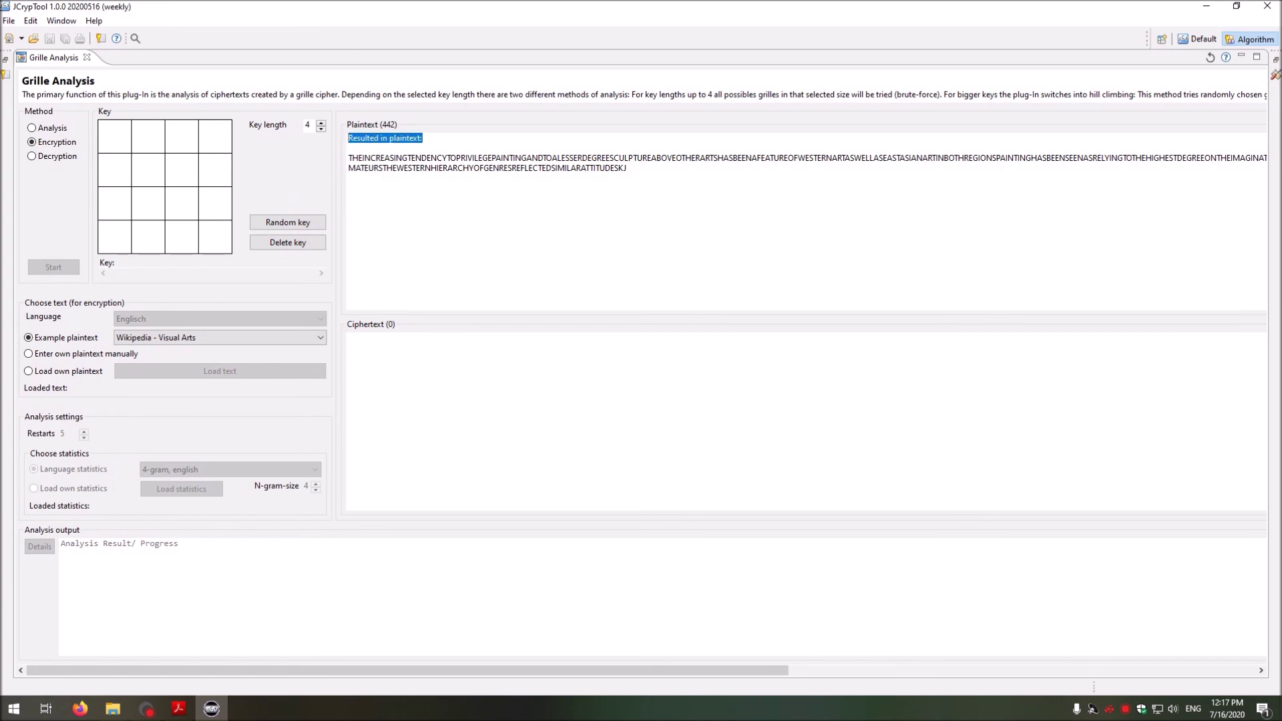
left_click(359, 138)
left_click(56, 129)
left_click(57, 143)
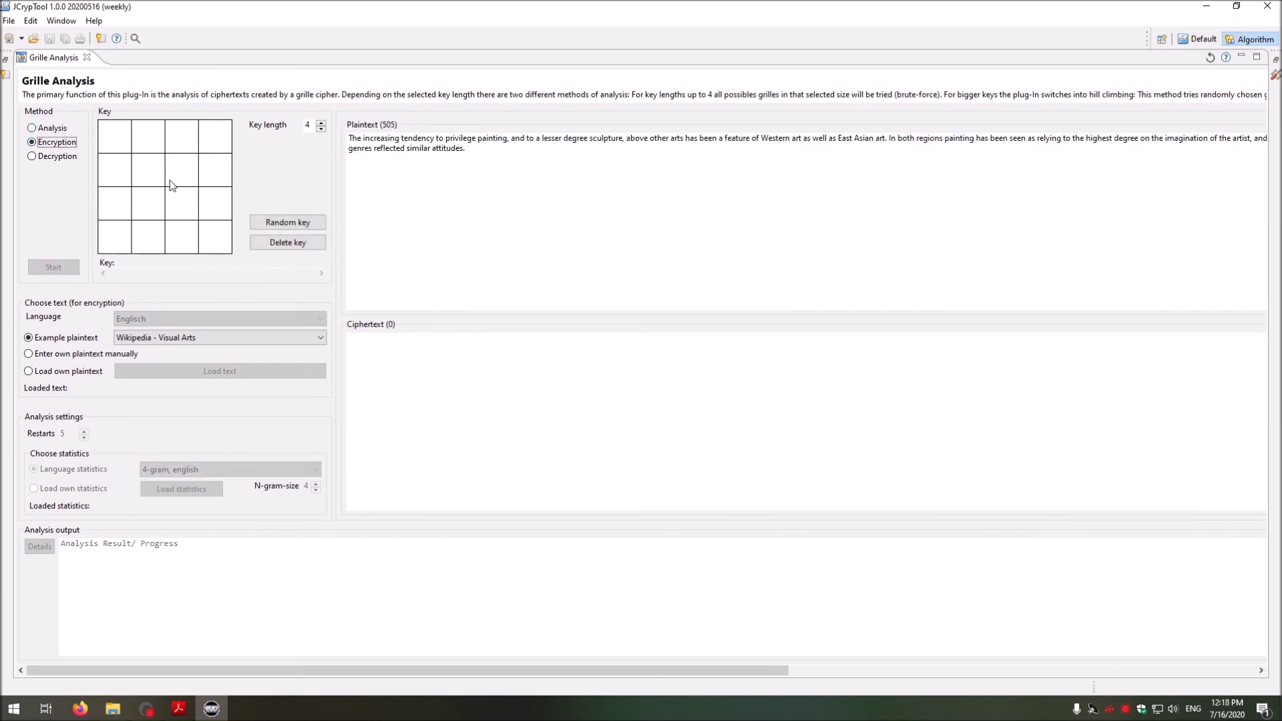
Step: Encrypt the example plaintext with a randomly generated grille key of length 5
left_click(278, 225)
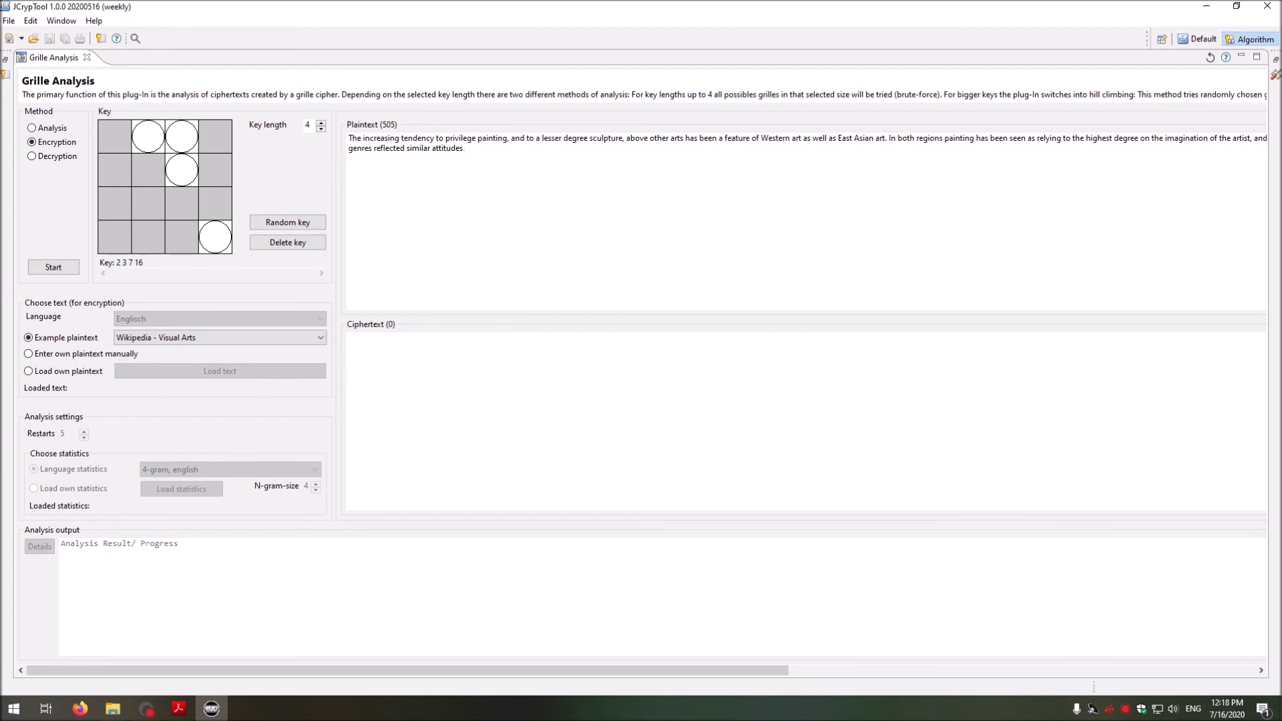
left_click(321, 123)
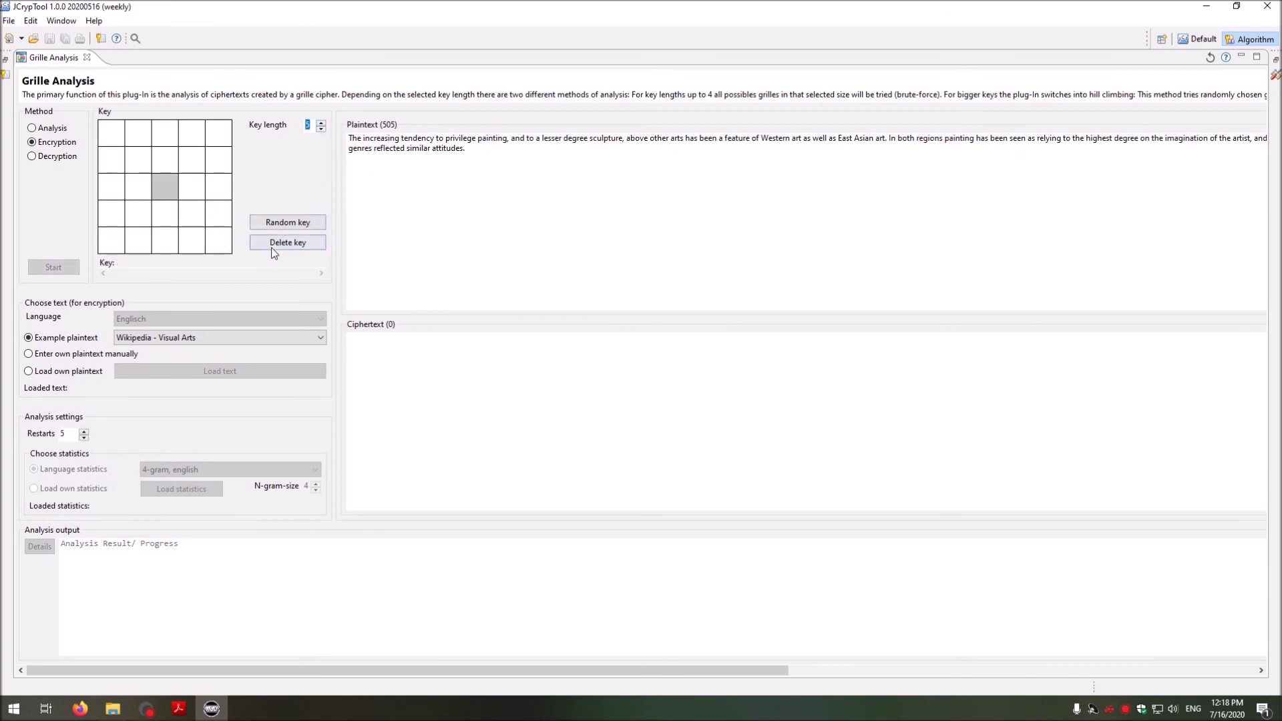
left_click(282, 226)
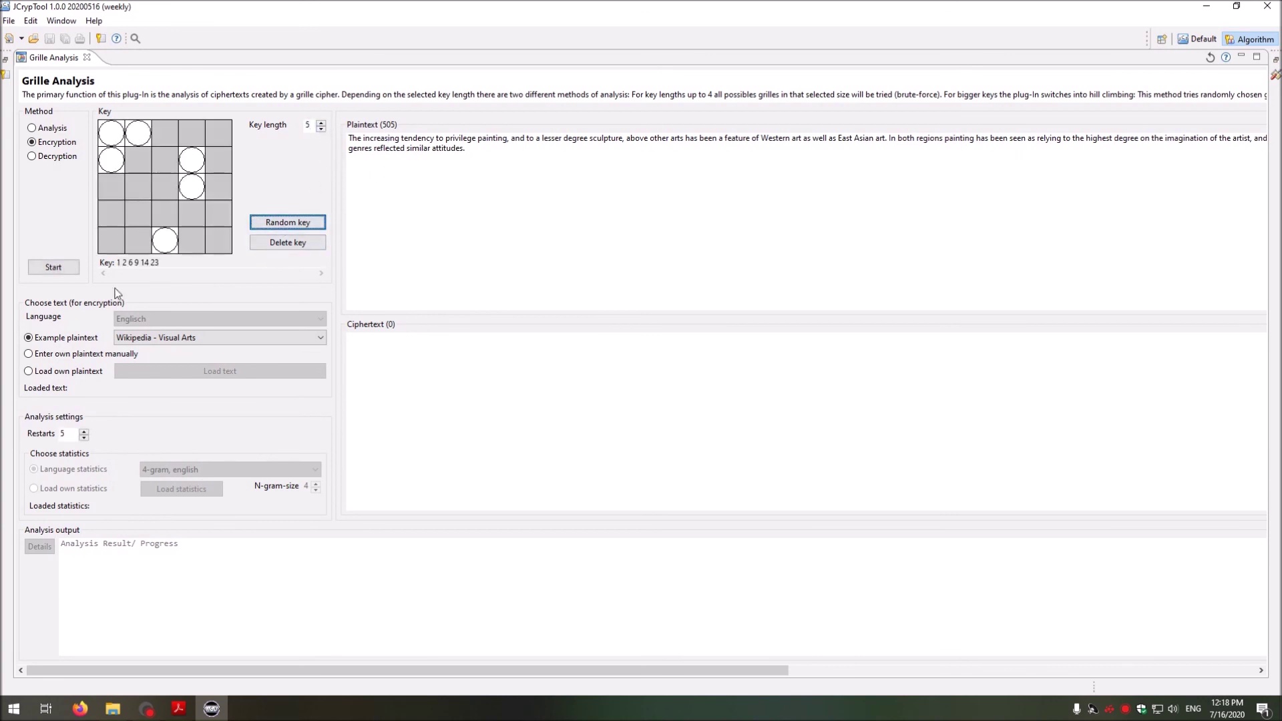
left_click(53, 267)
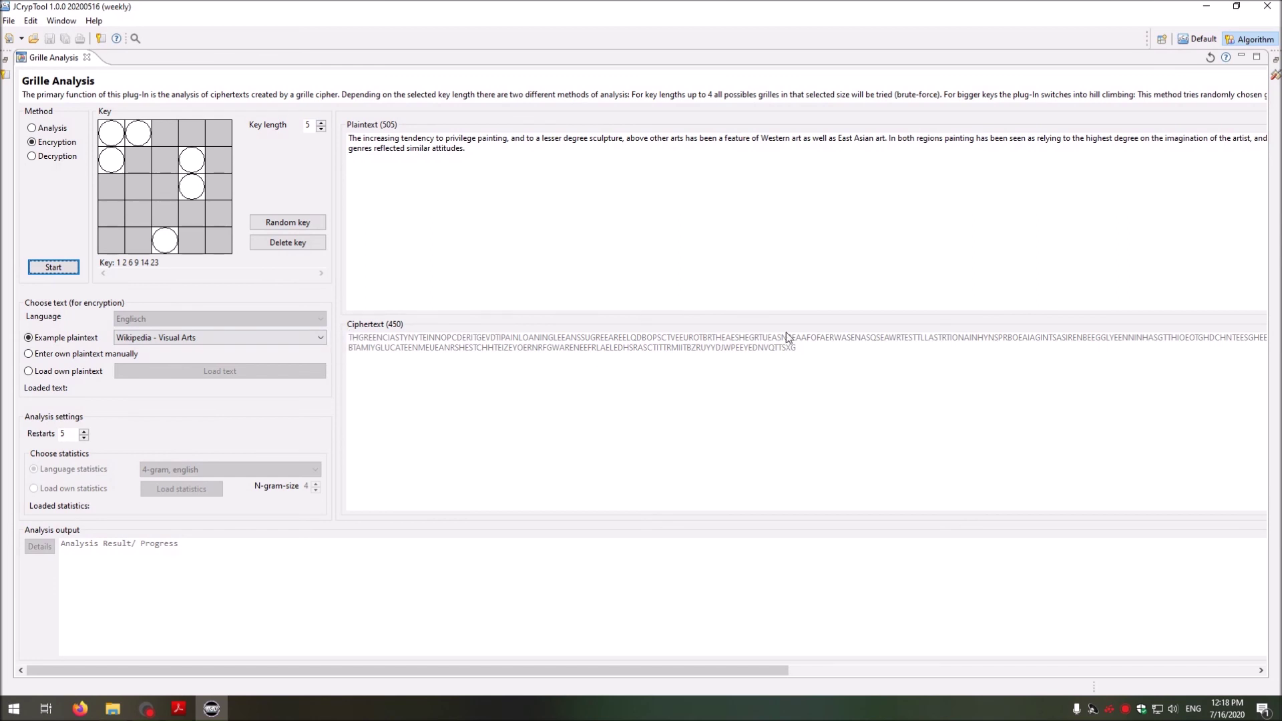
Step: Switch to analysis and run it on the new ciphertext with key length 5
left_click(49, 130)
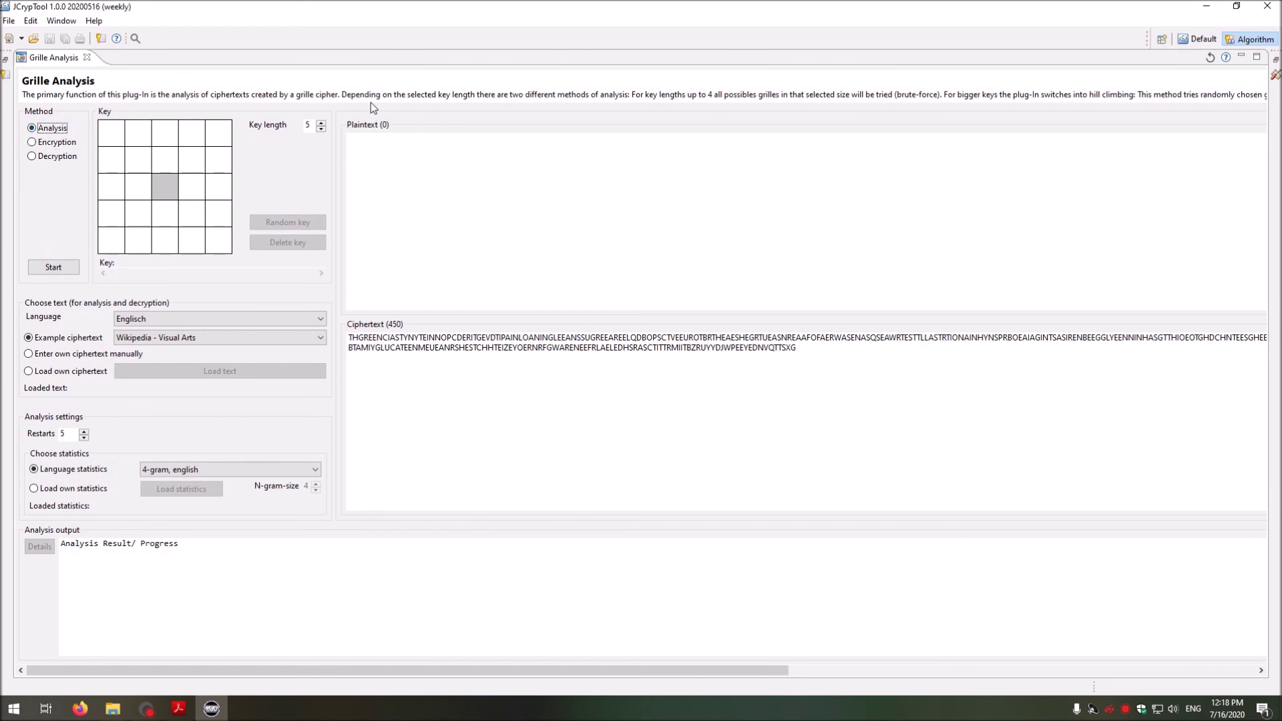
left_click(54, 265)
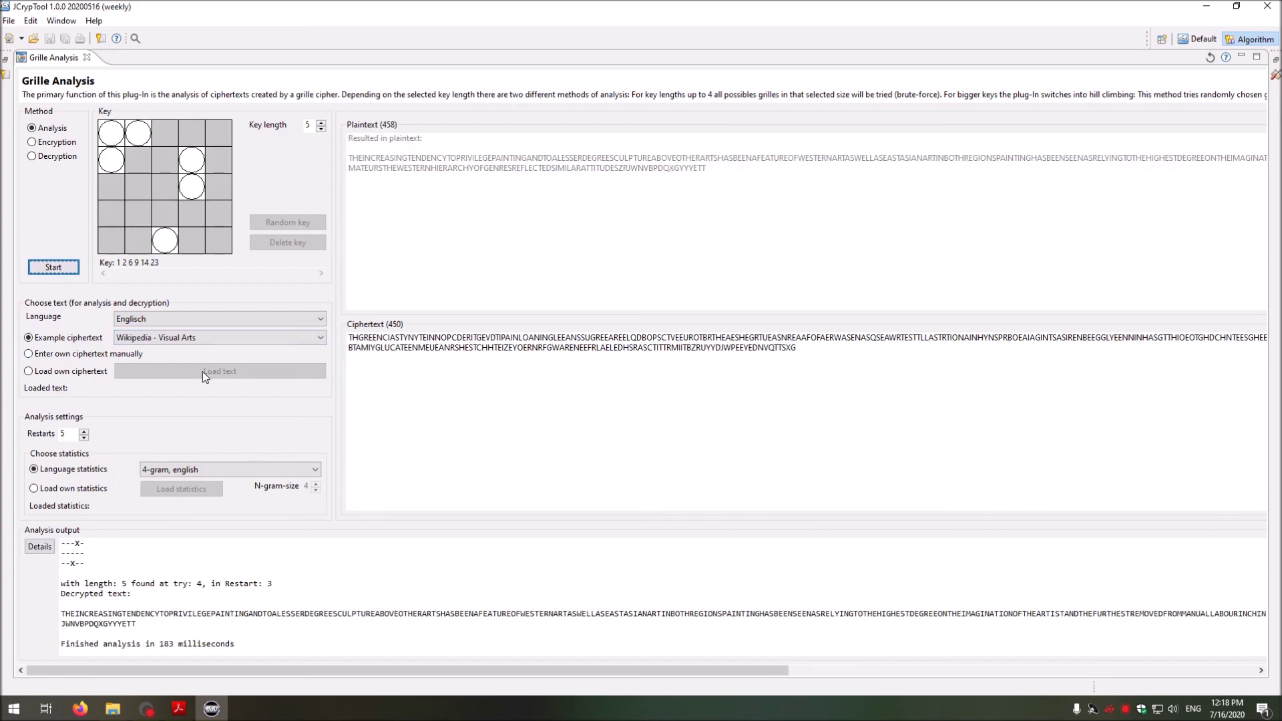